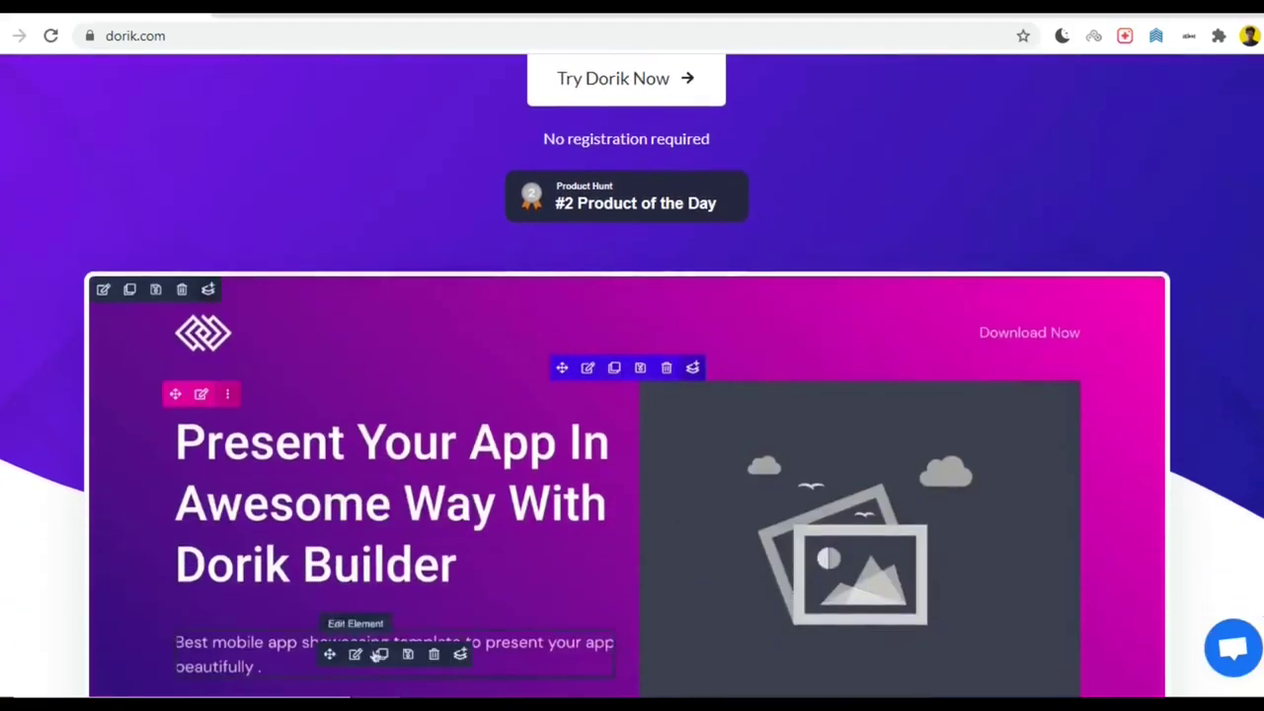
# - Look through the Dorik homepage's integrations, website builder features, built-in templates, UI blocks and hosting sections
pyautogui.scroll(-10, 632, 395)
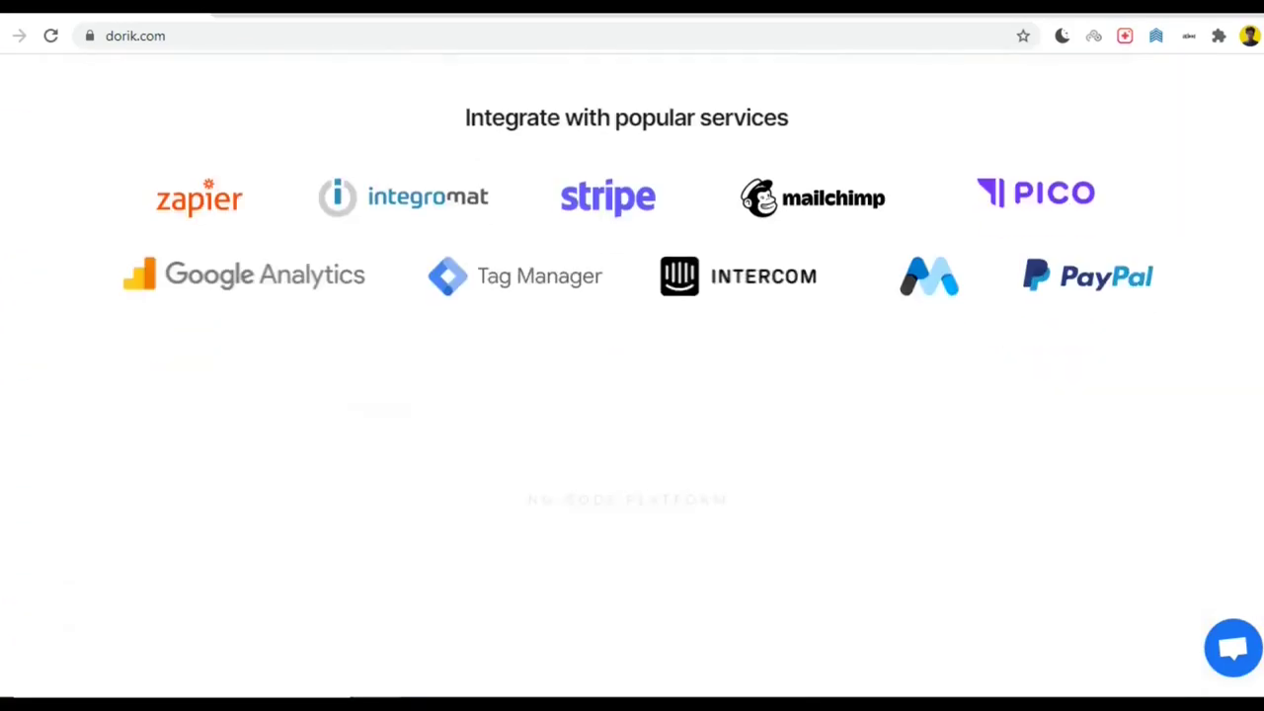
pyautogui.scroll(-5, 632, 395)
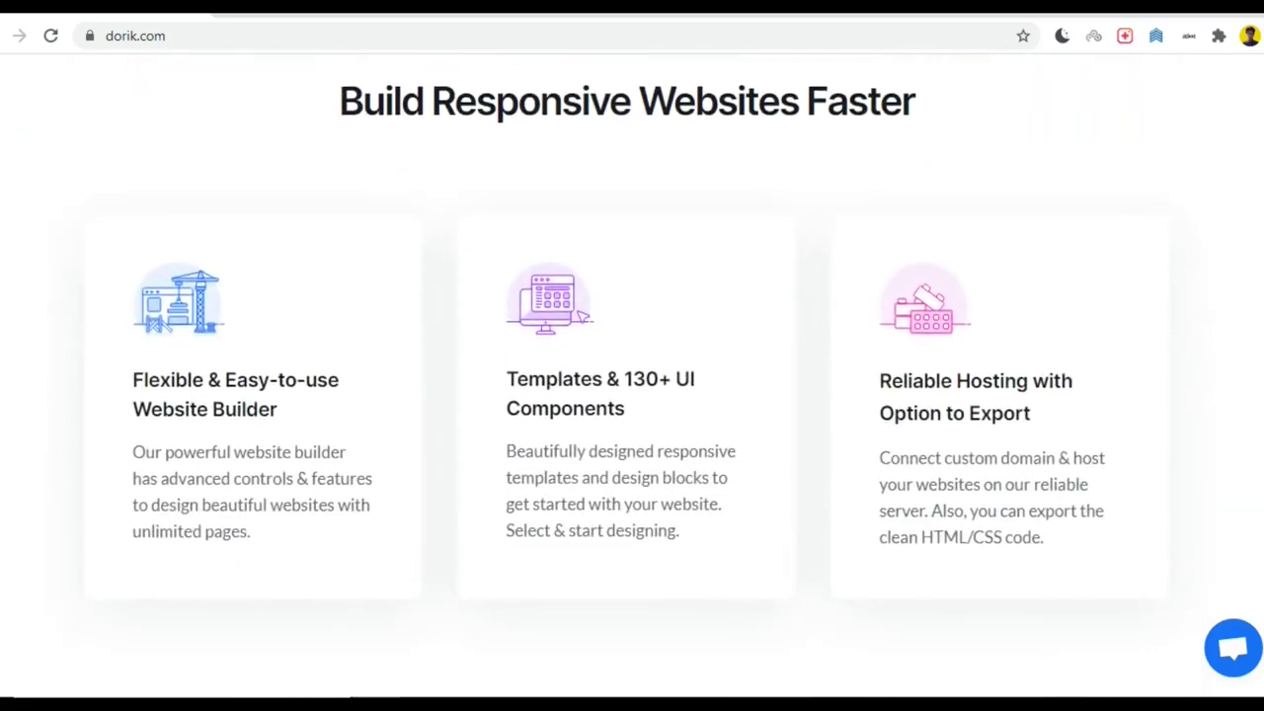
pyautogui.scroll(-9, 631, 395)
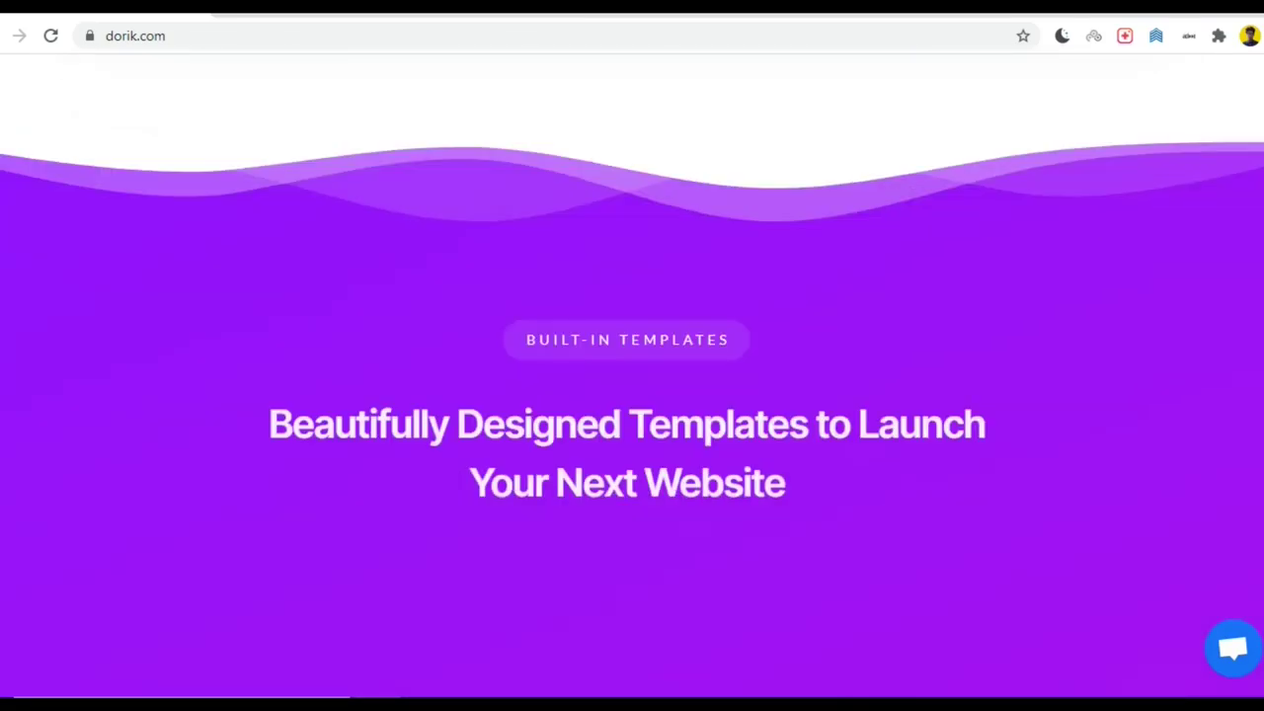
pyautogui.scroll(-9, 632, 395)
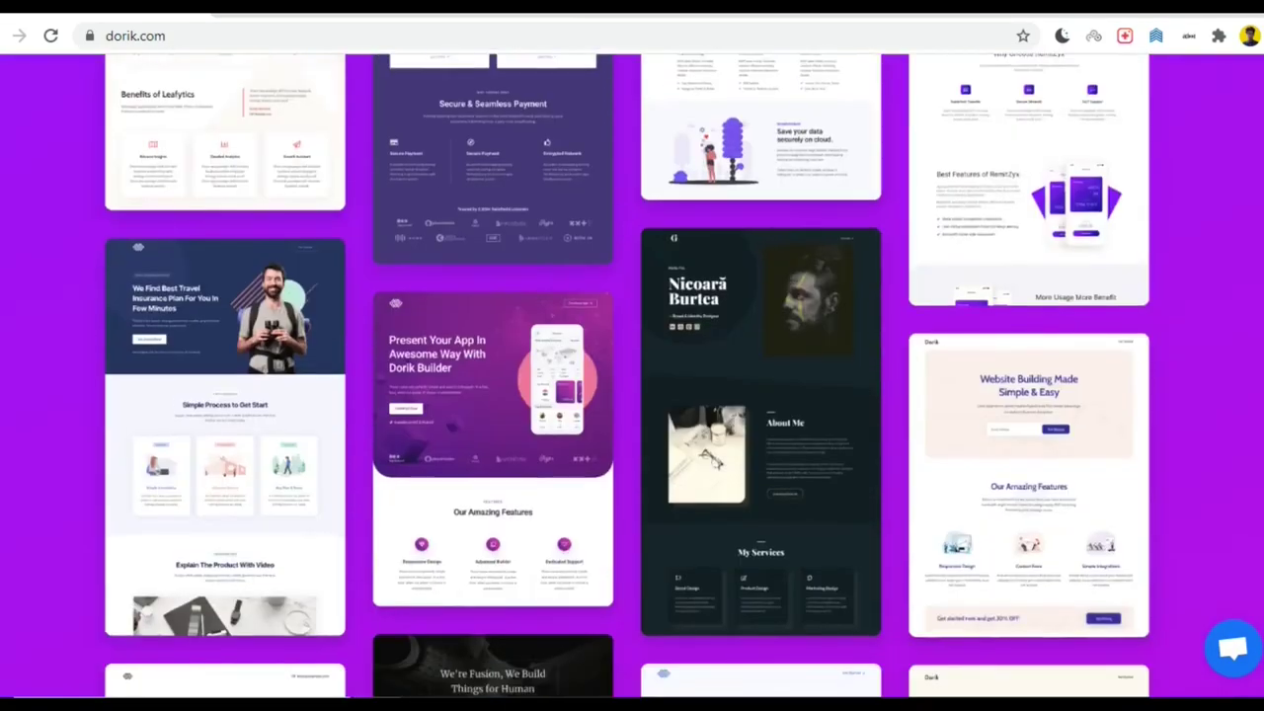
pyautogui.scroll(-10, 632, 395)
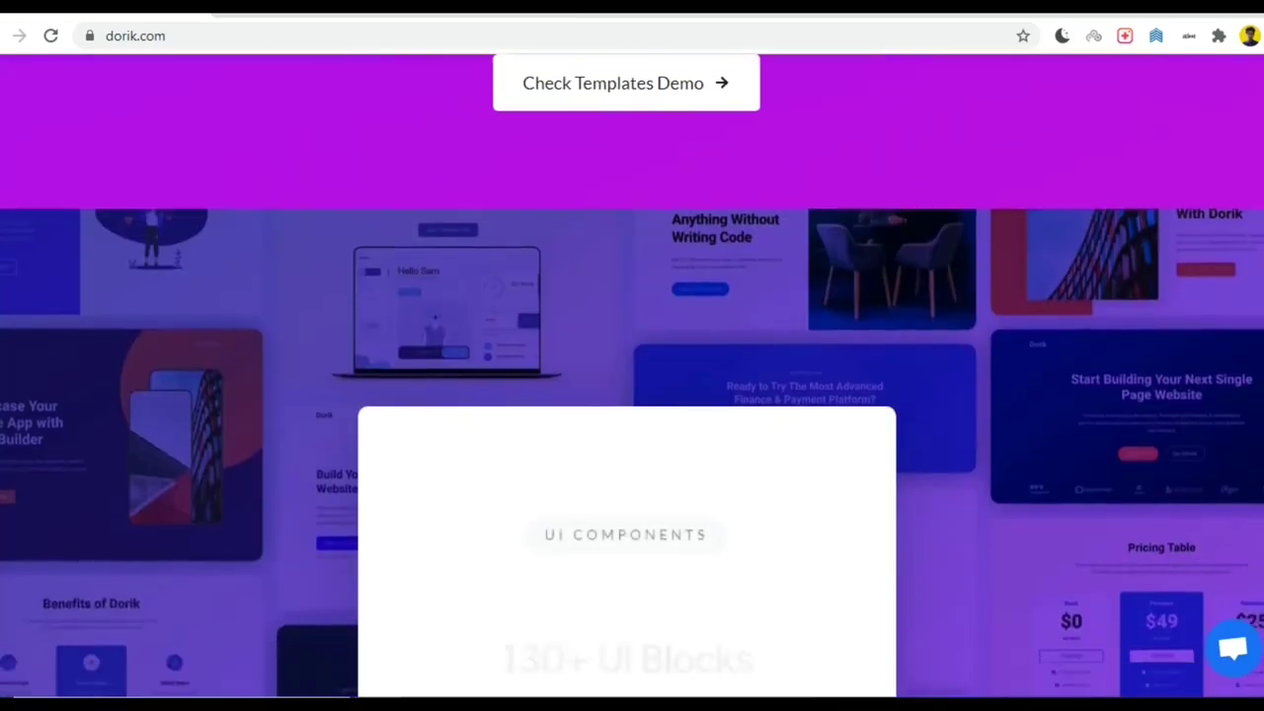
pyautogui.scroll(-10, 632, 395)
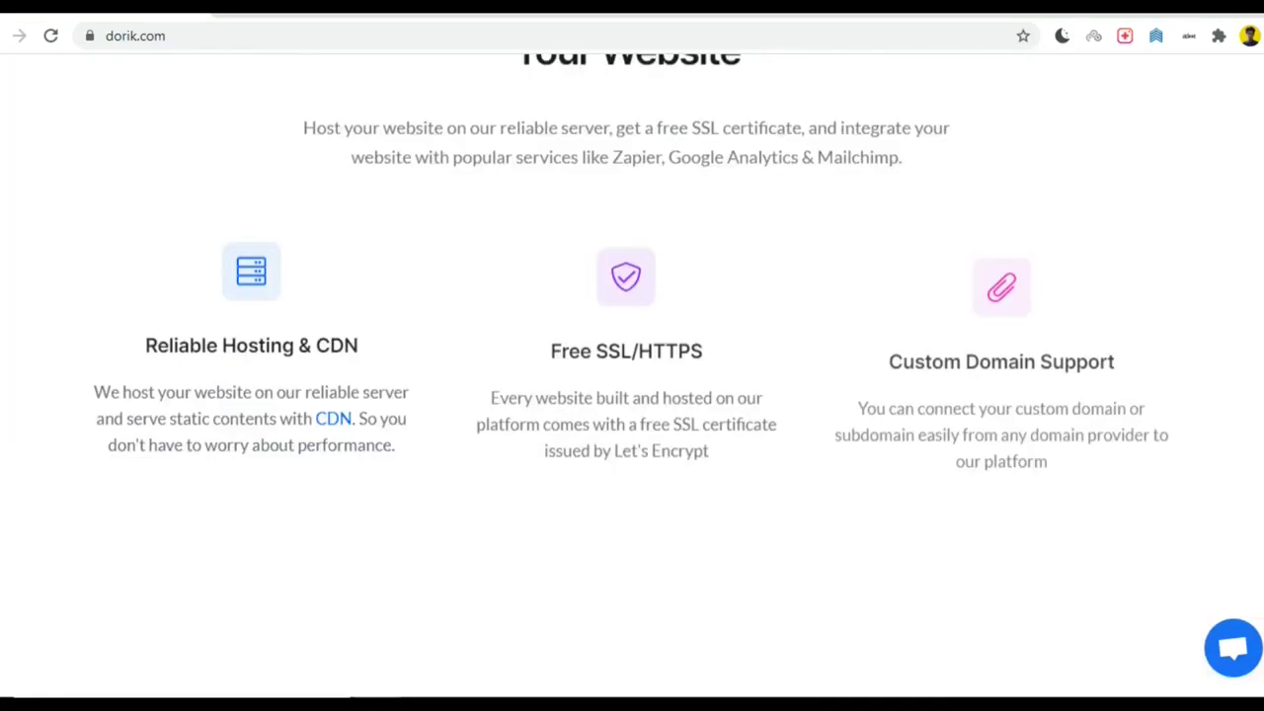
pyautogui.scroll(-10, 632, 395)
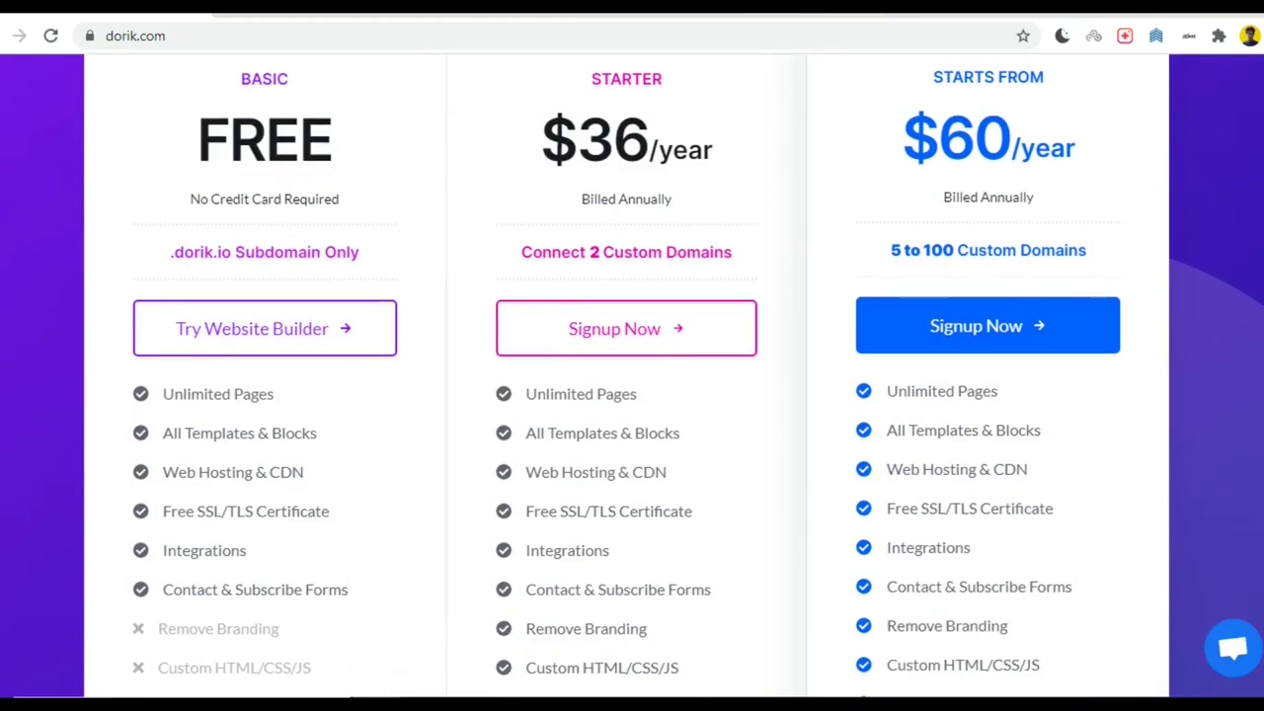
pyautogui.scroll(5, 632, 376)
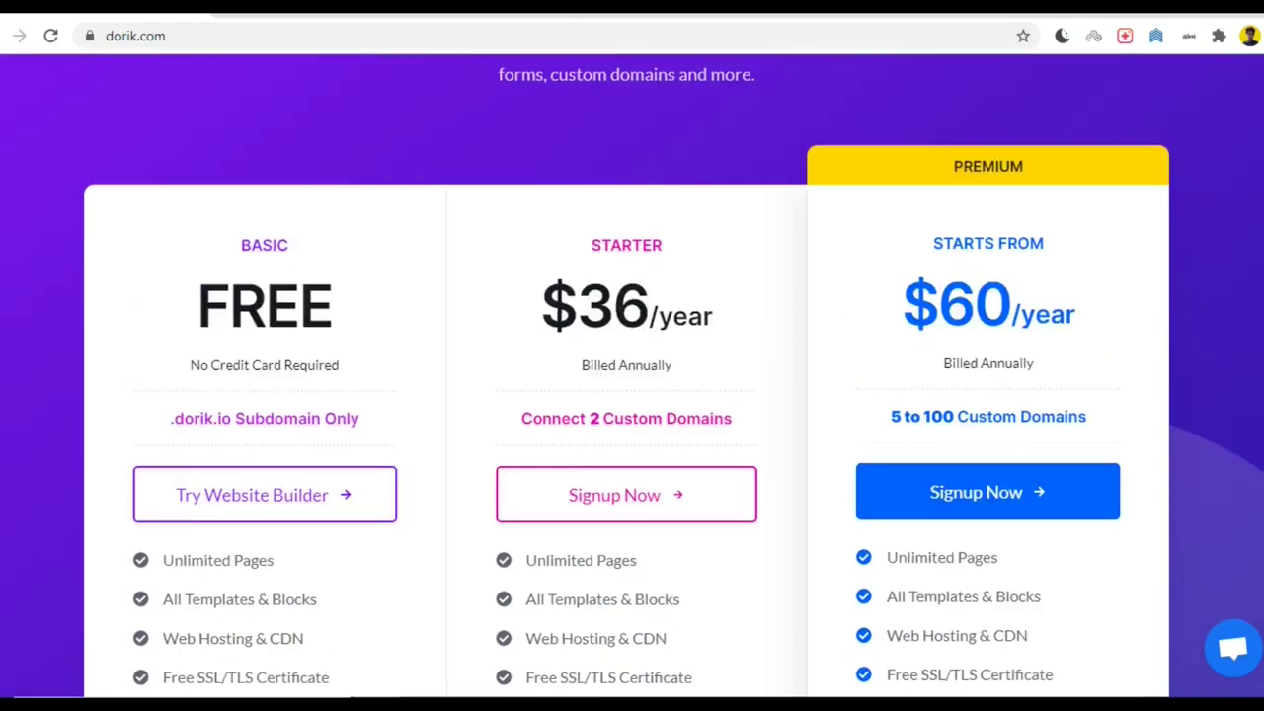
pyautogui.scroll(6, 632, 376)
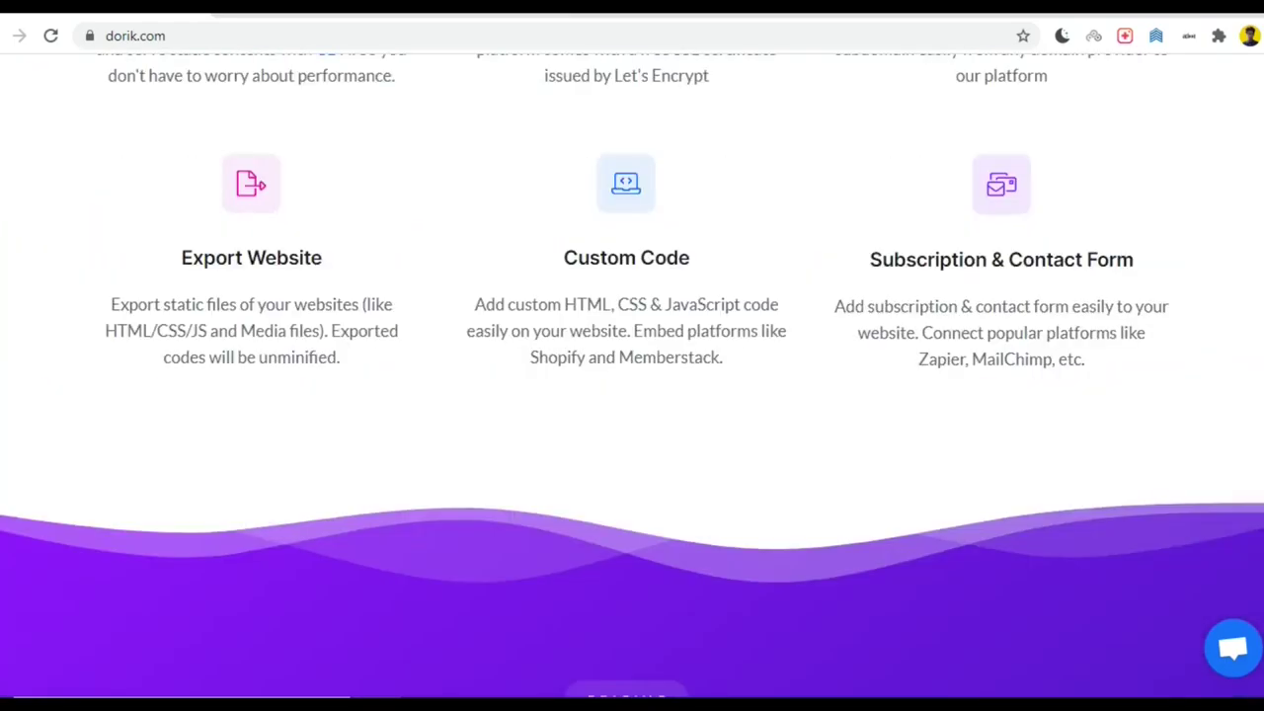
pyautogui.scroll(1, 631, 376)
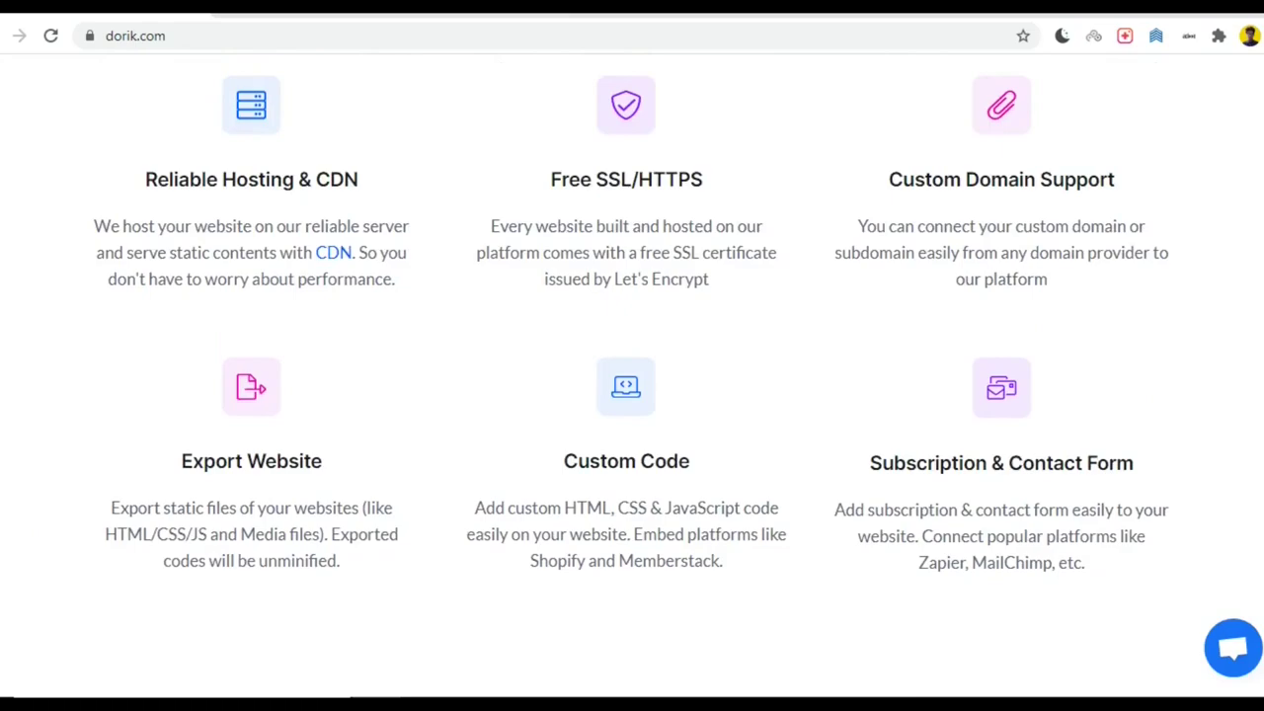
pyautogui.scroll(1, 632, 375)
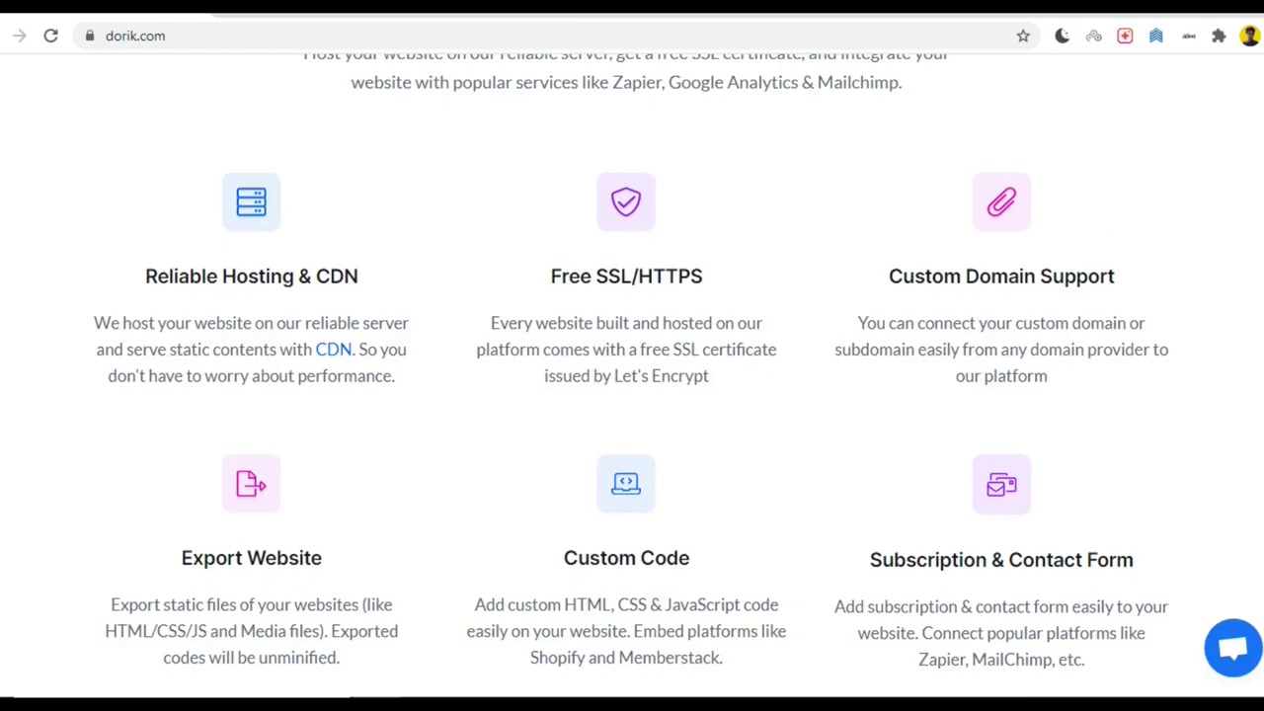
pyautogui.scroll(-3, 632, 365)
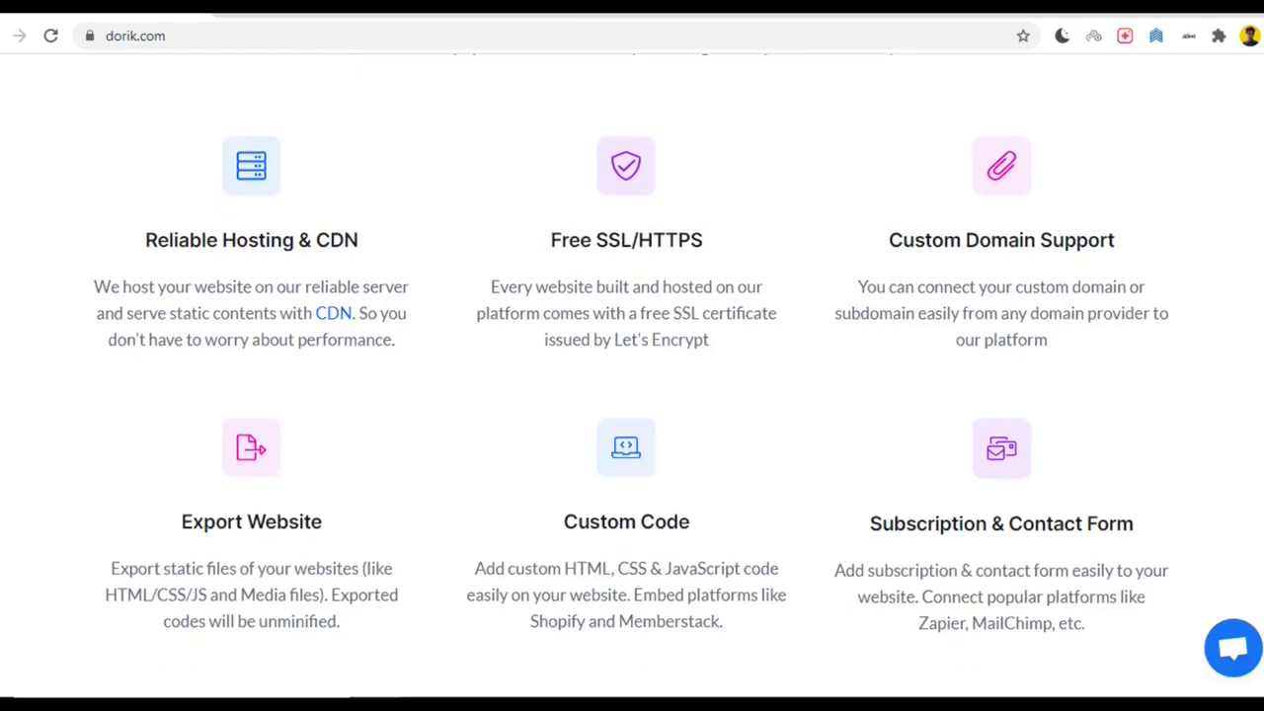
pyautogui.scroll(-4, 631, 375)
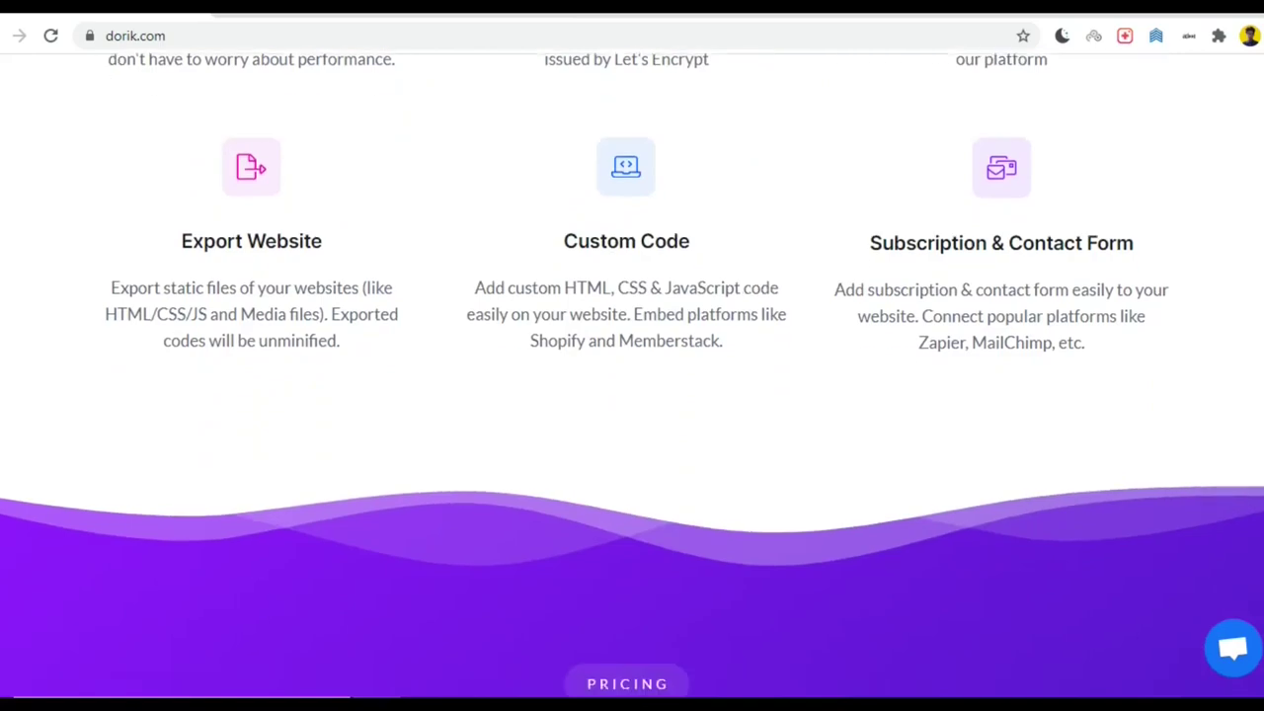
# - Examine the homepage's pricing section, comparing the Basic, Starter and Premium plans by price, custom domains and included features
pyautogui.scroll(-3, 631, 395)
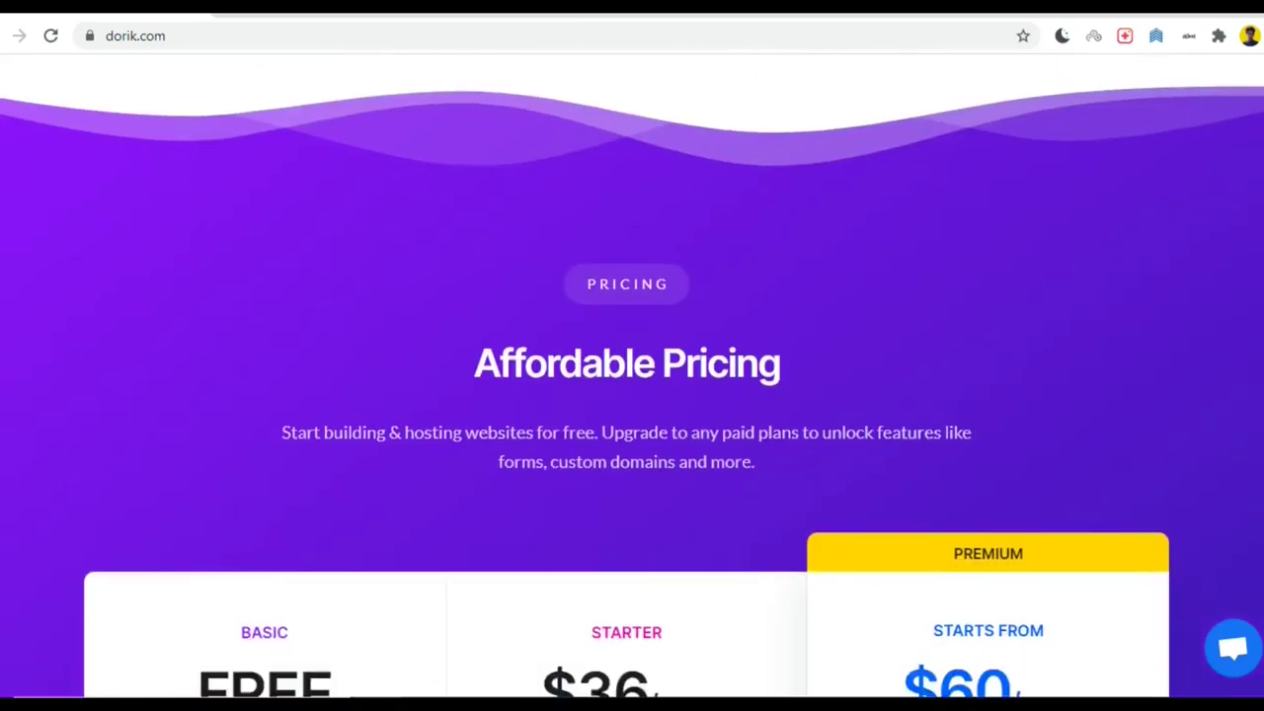
pyautogui.scroll(-1, 632, 394)
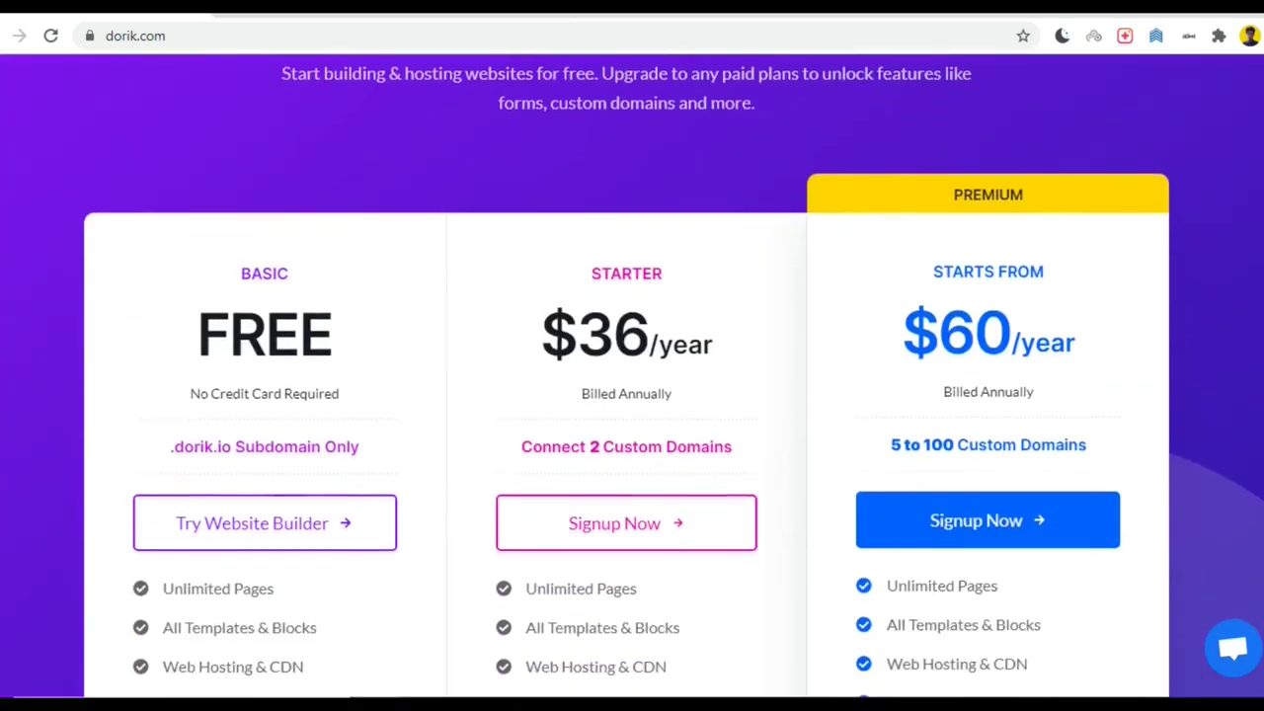
pyautogui.scroll(-1, 632, 395)
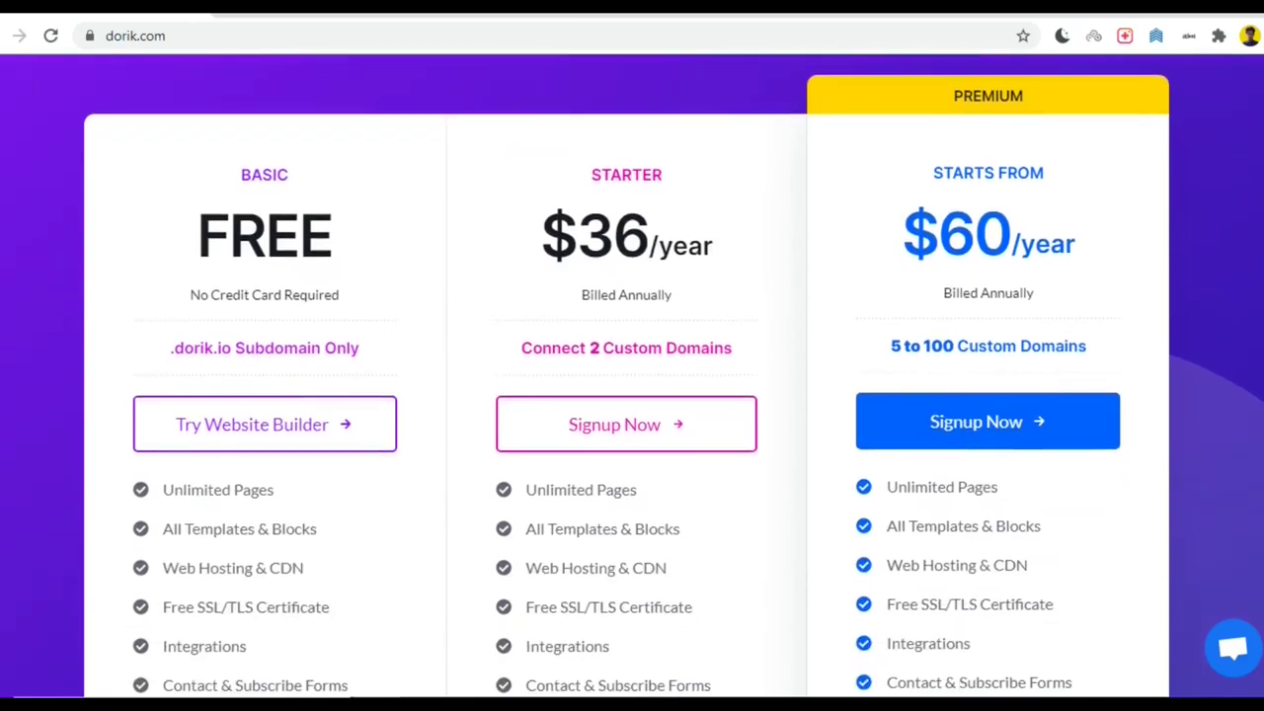
pyautogui.scroll(-1, 632, 394)
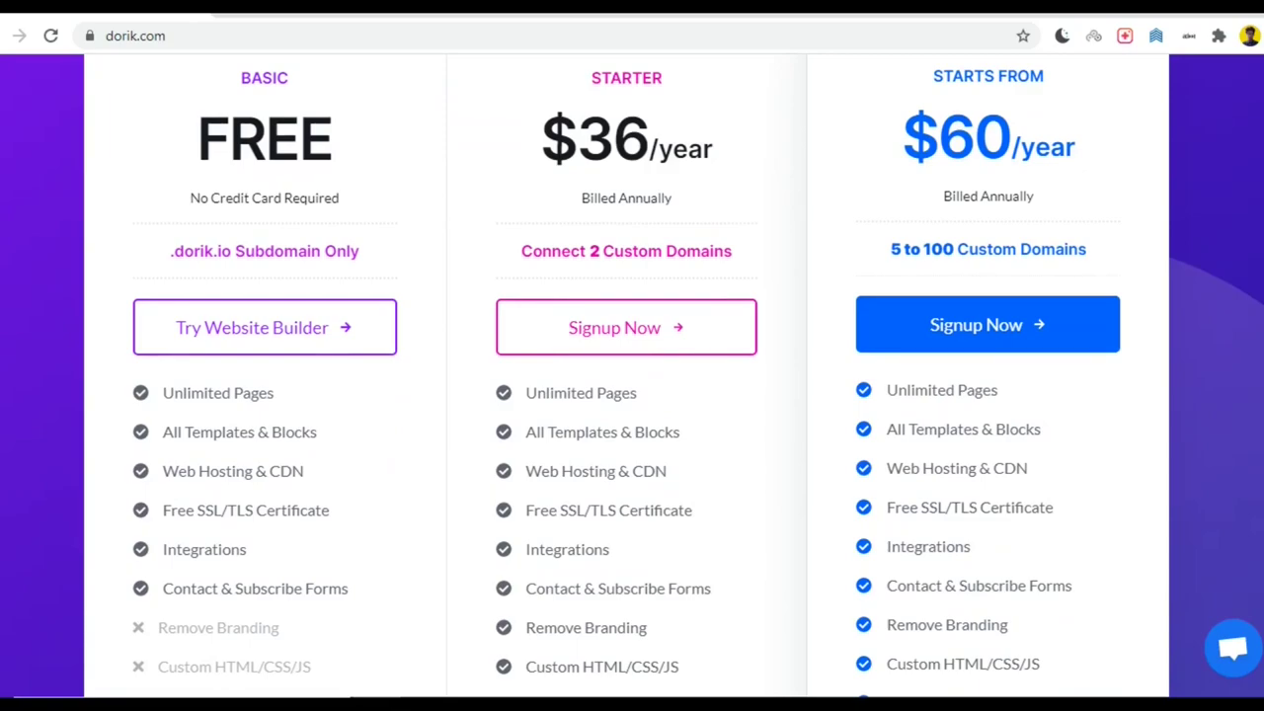
pyautogui.moveTo(521, 251); pyautogui.dragTo(732, 251)
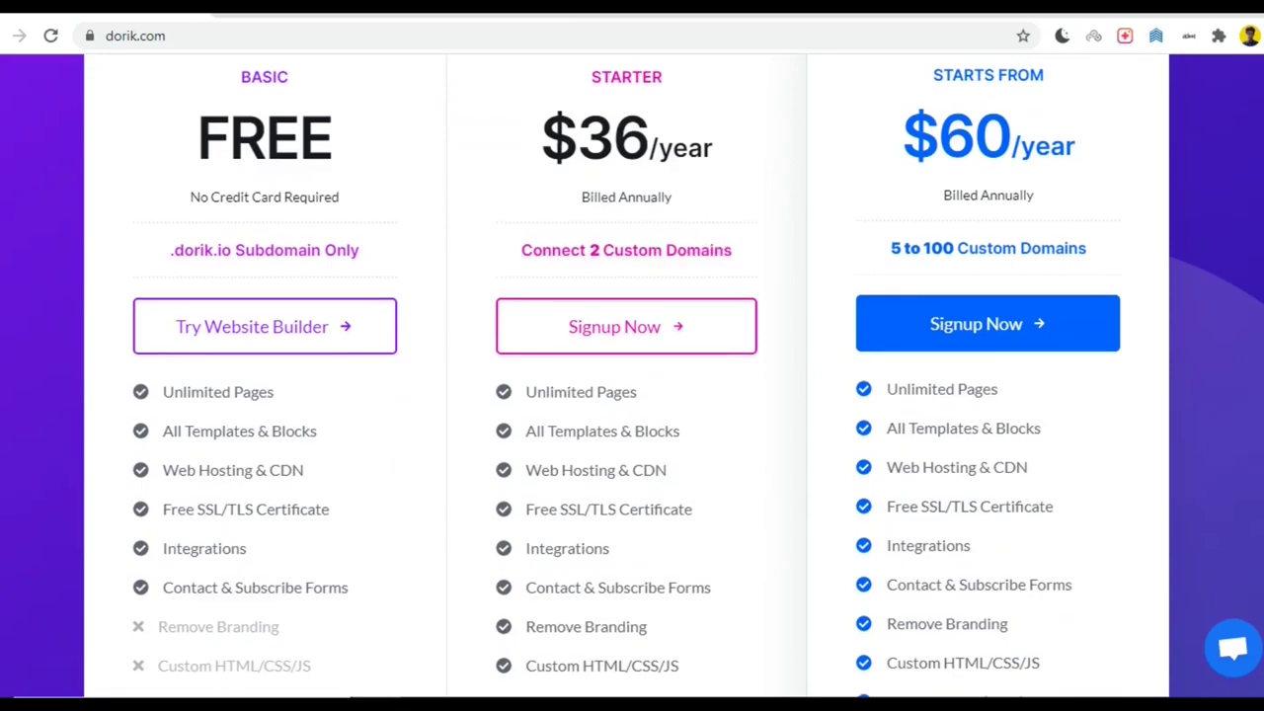
pyautogui.scroll(-1, 625, 237)
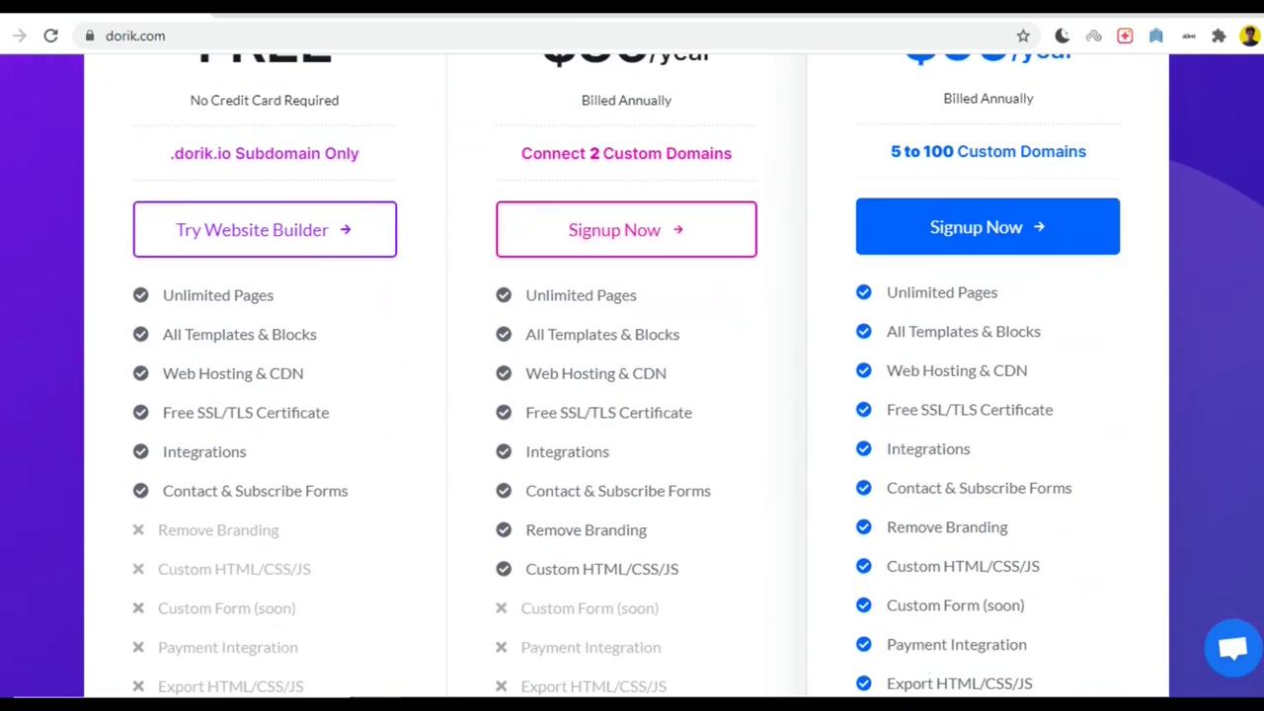
pyautogui.scroll(1, 625, 375)
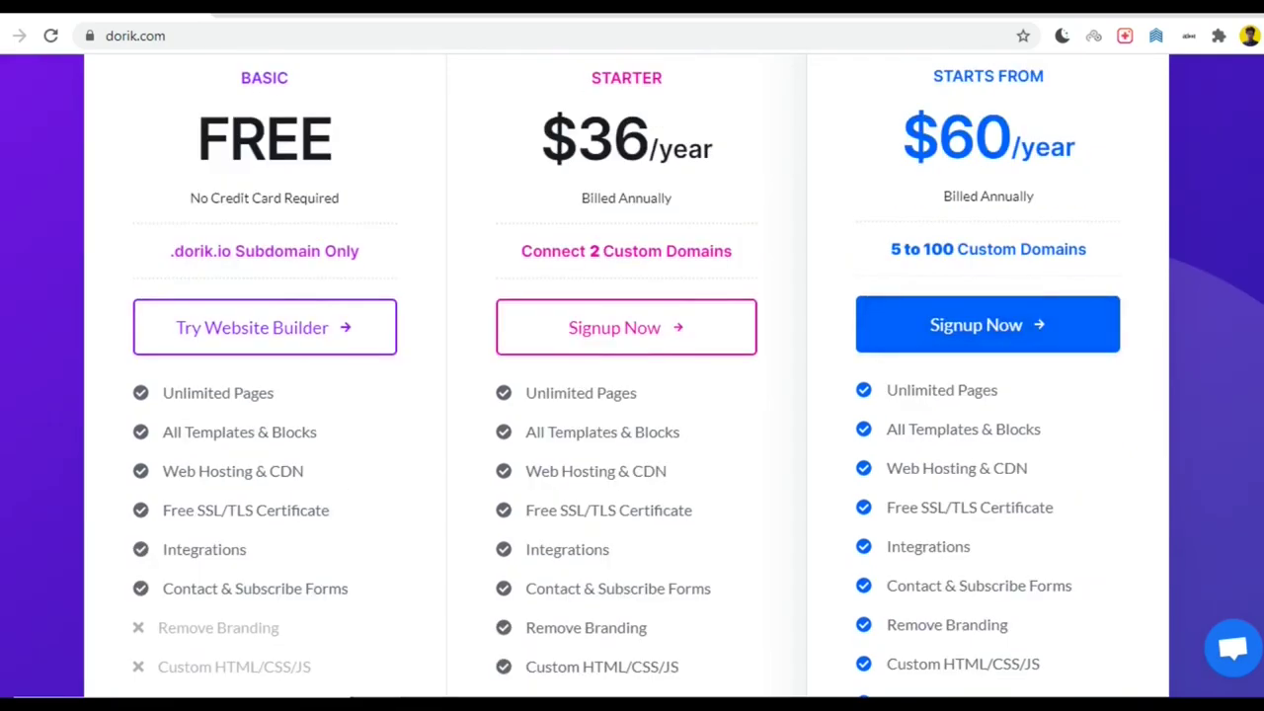
pyautogui.moveTo(1010, 139); pyautogui.dragTo(937, 139)
pyautogui.moveTo(889, 249); pyautogui.dragTo(1086, 249)
pyautogui.scroll(-1, 632, 375)
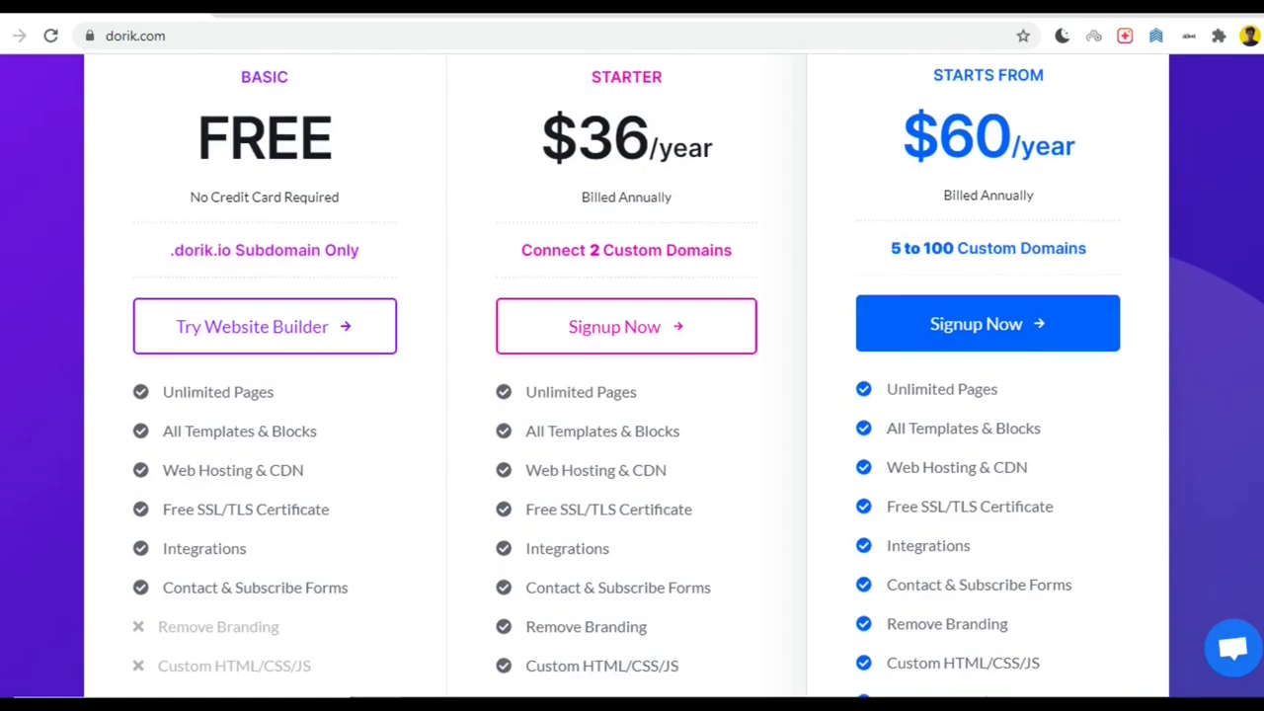
pyautogui.scroll(-1, 632, 375)
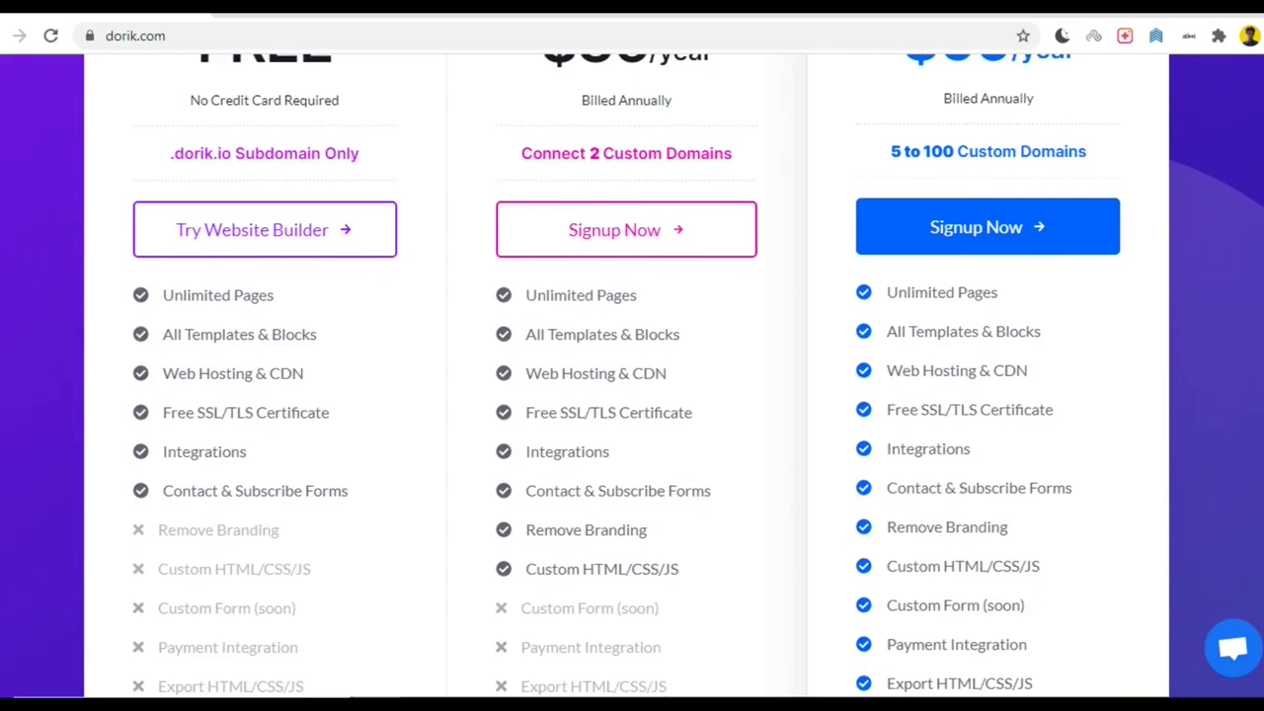
pyautogui.scroll(-1, 632, 375)
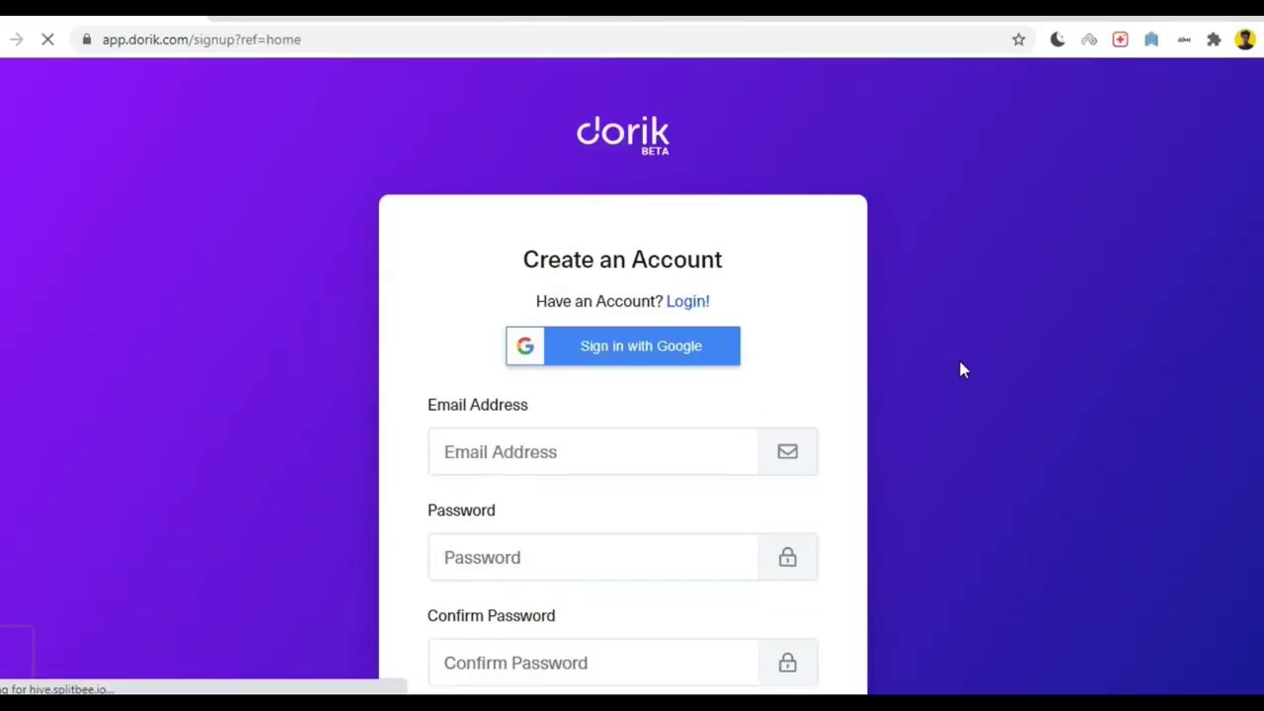
# - Sign in to Dorik from the account creation page using the Google account
pyautogui.scroll(-1, 956, 366)
pyautogui.scroll(1, 807, 405)
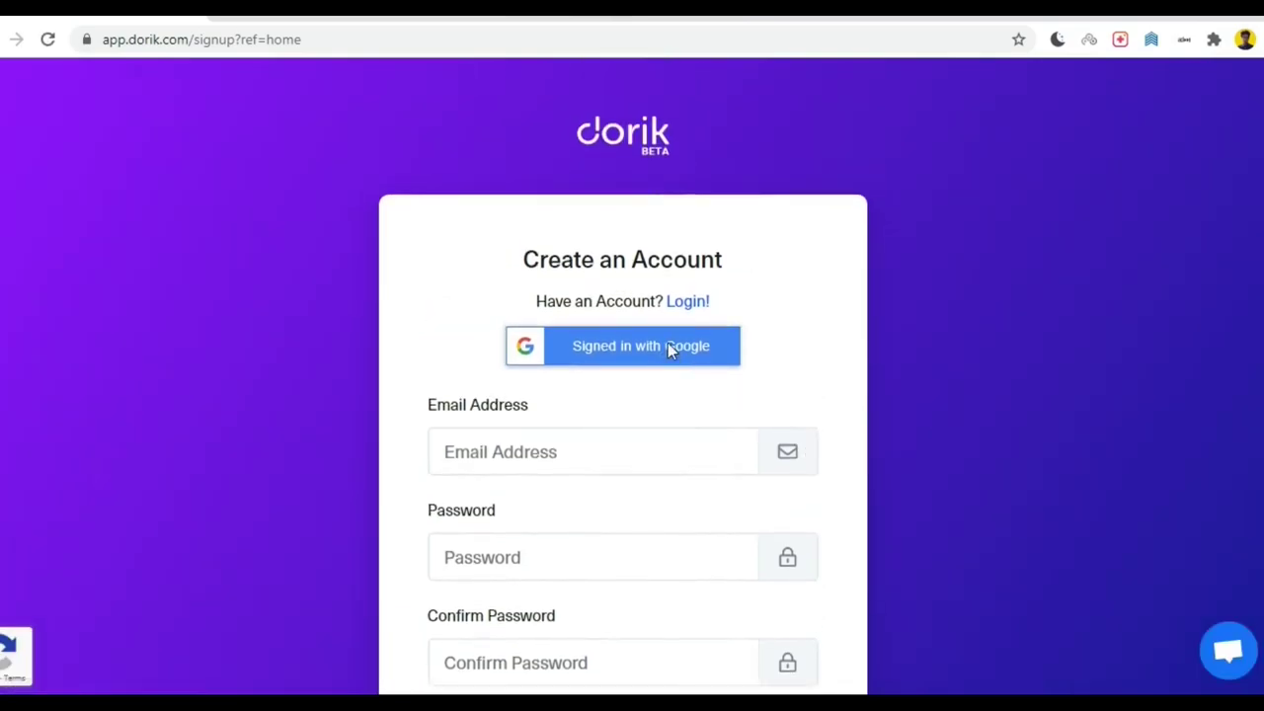
pyautogui.click(667, 343)
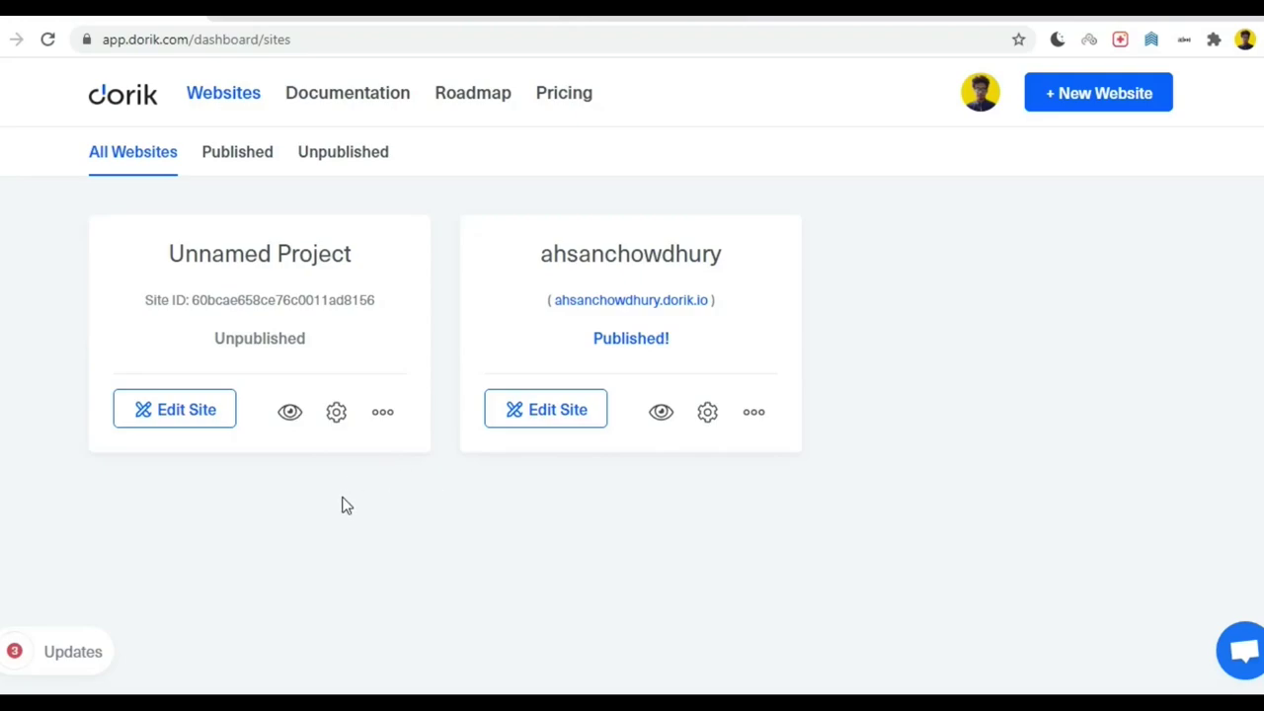
# - Start a new website and browse the available starting templates down to the SaaS landing pages
pyautogui.click(1087, 109)
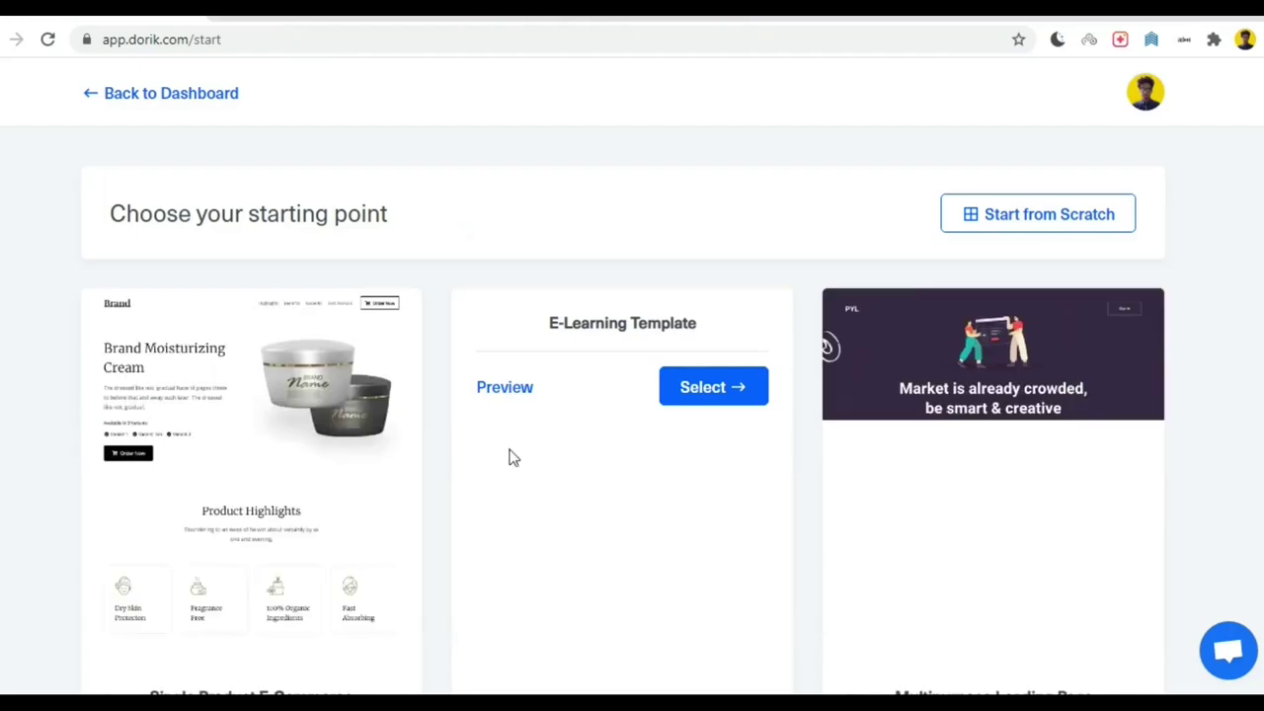
pyautogui.scroll(-7, 632, 449)
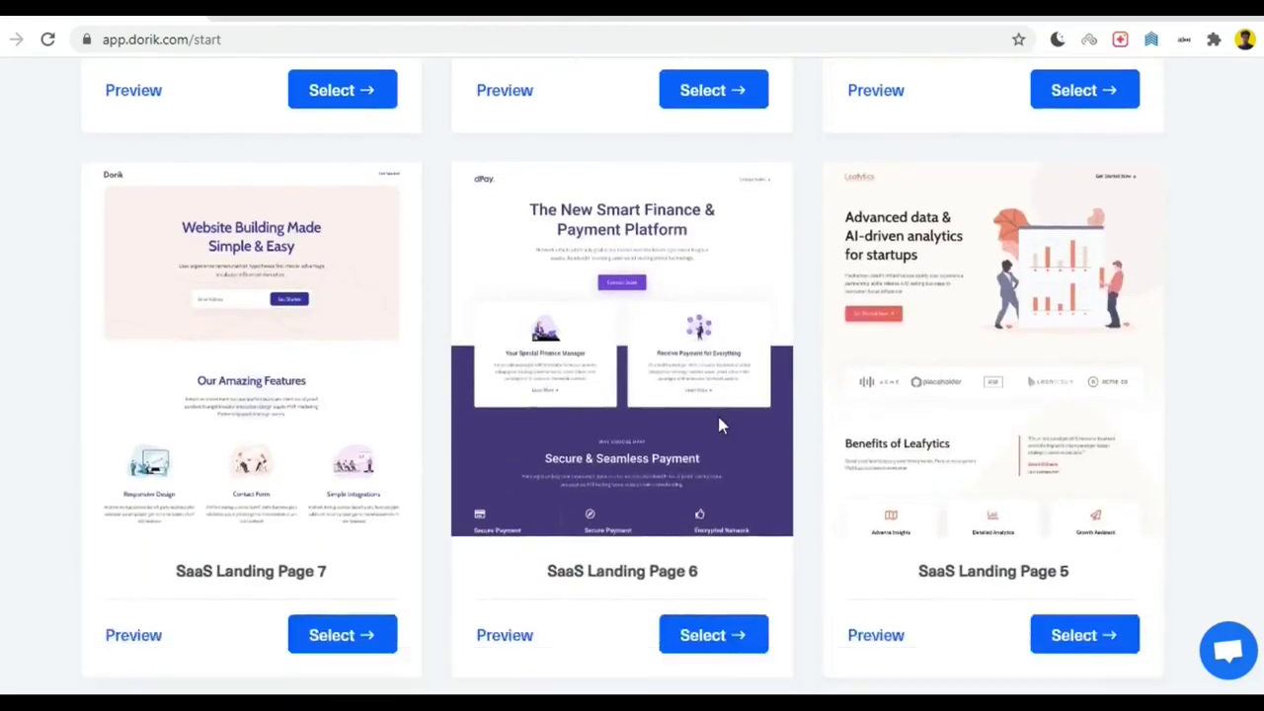
pyautogui.scroll(-6, 717, 417)
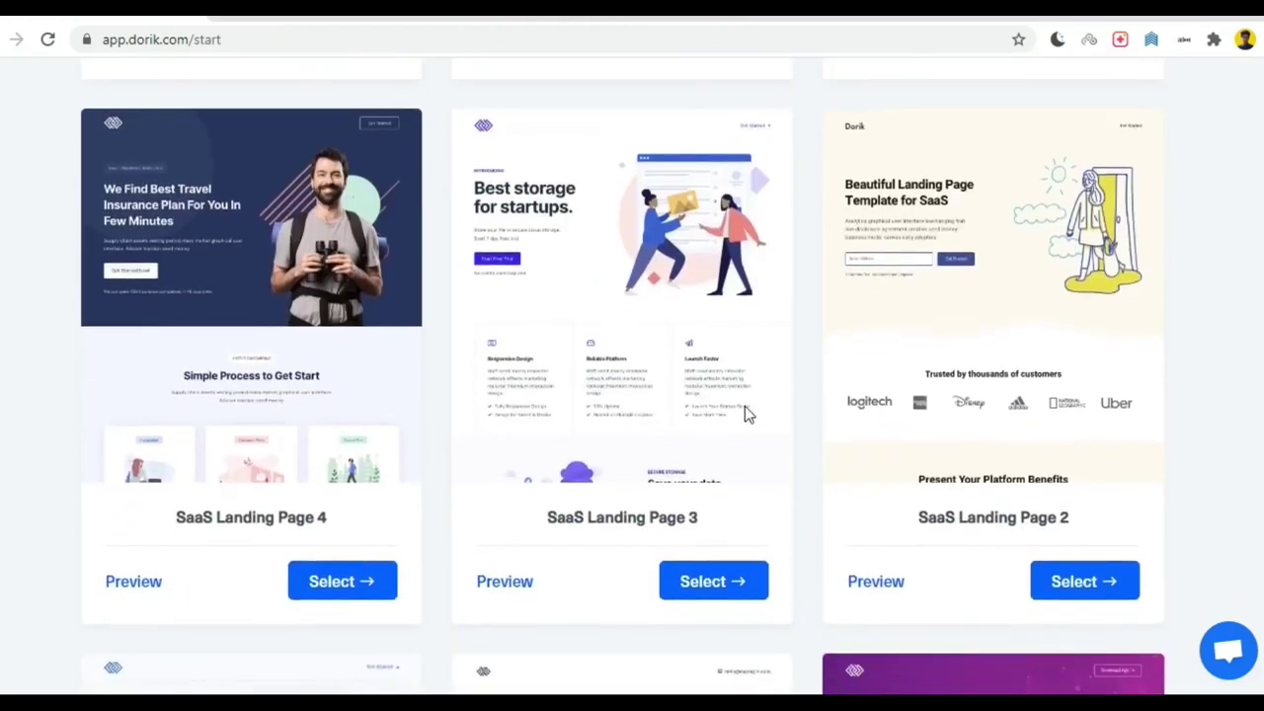
pyautogui.scroll(-2, 653, 286)
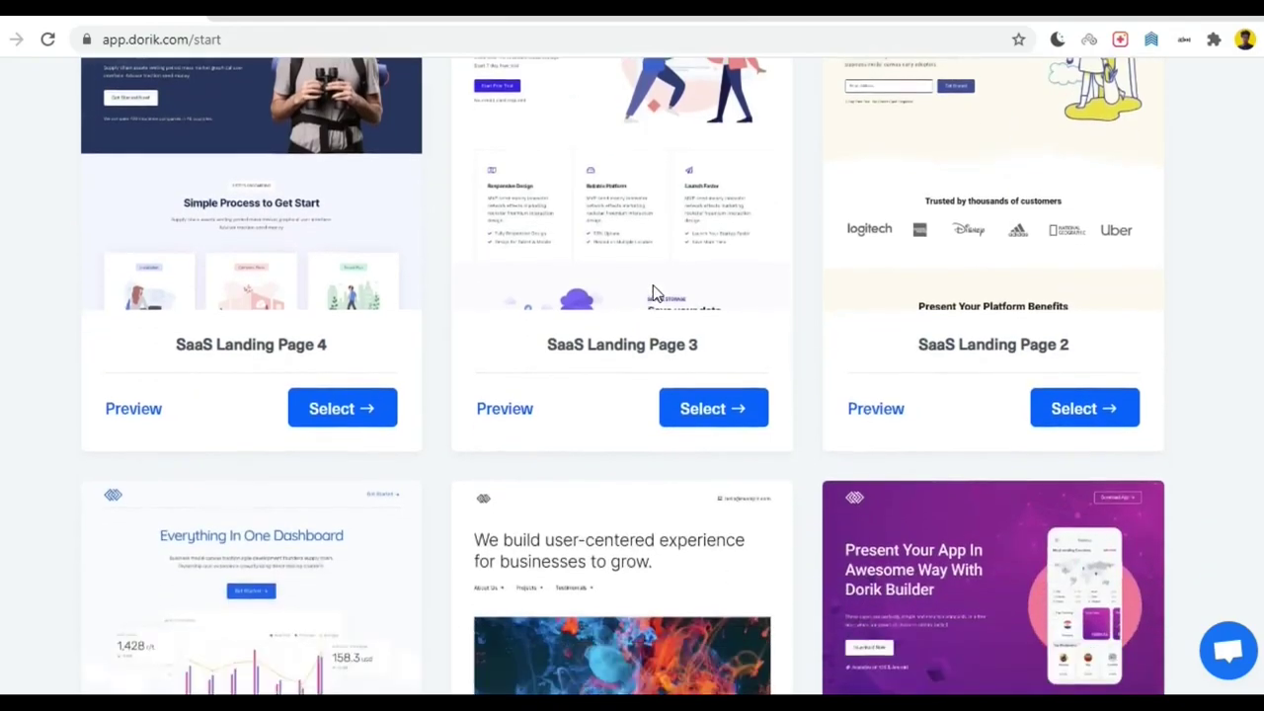
pyautogui.scroll(-2, 651, 293)
pyautogui.scroll(2, 102, 414)
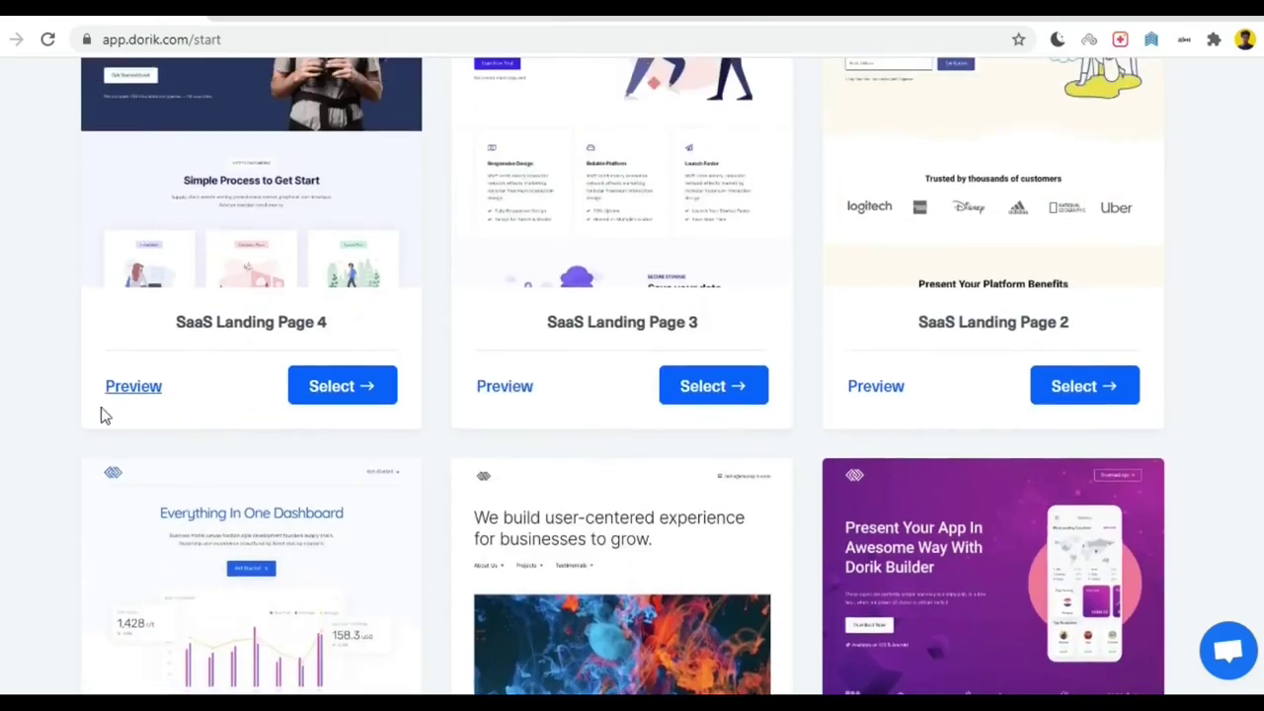
# - Preview the SaaS Landing Page 4 template and look through its page down to the footer
pyautogui.click(119, 391)
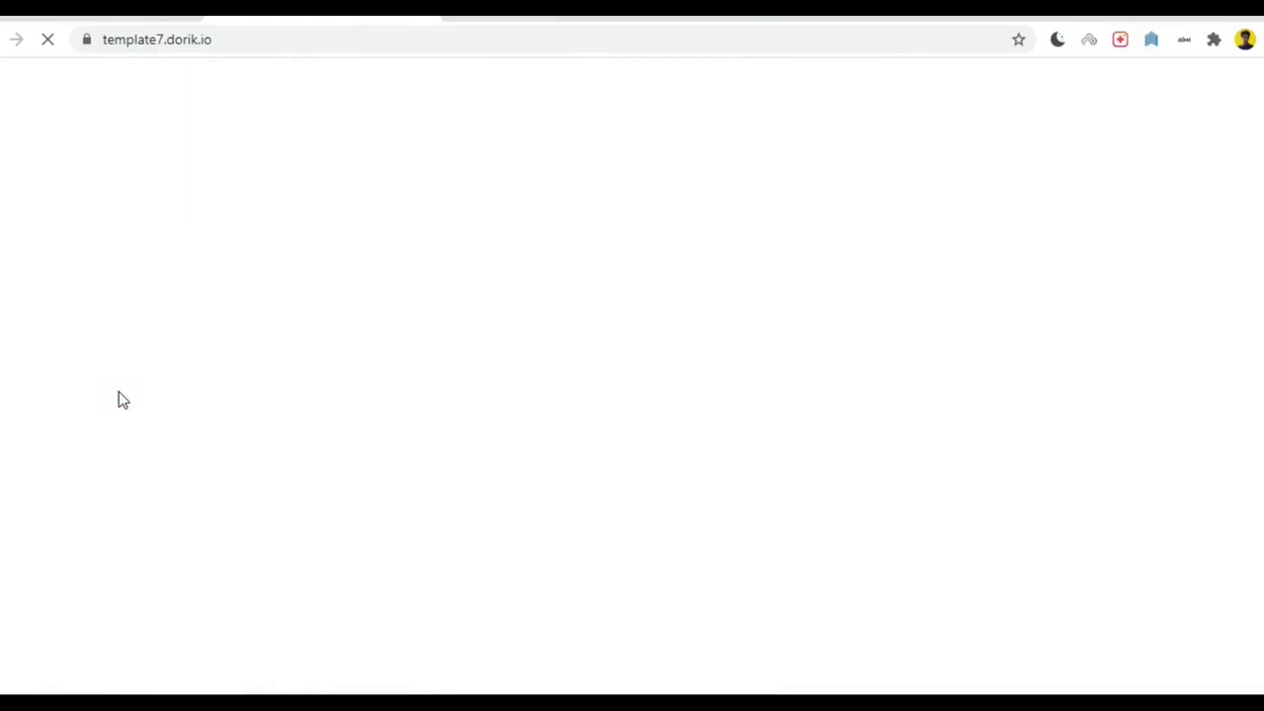
pyautogui.scroll(-7, 642, 390)
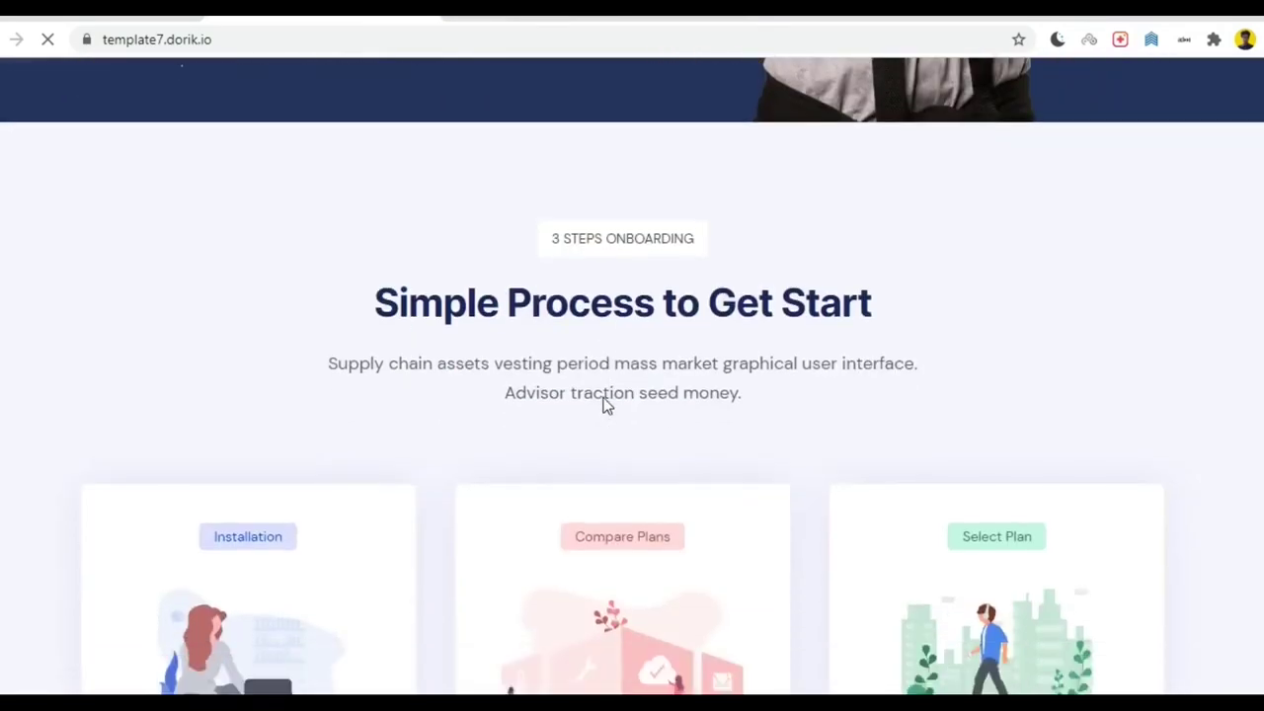
pyautogui.scroll(-17, 605, 405)
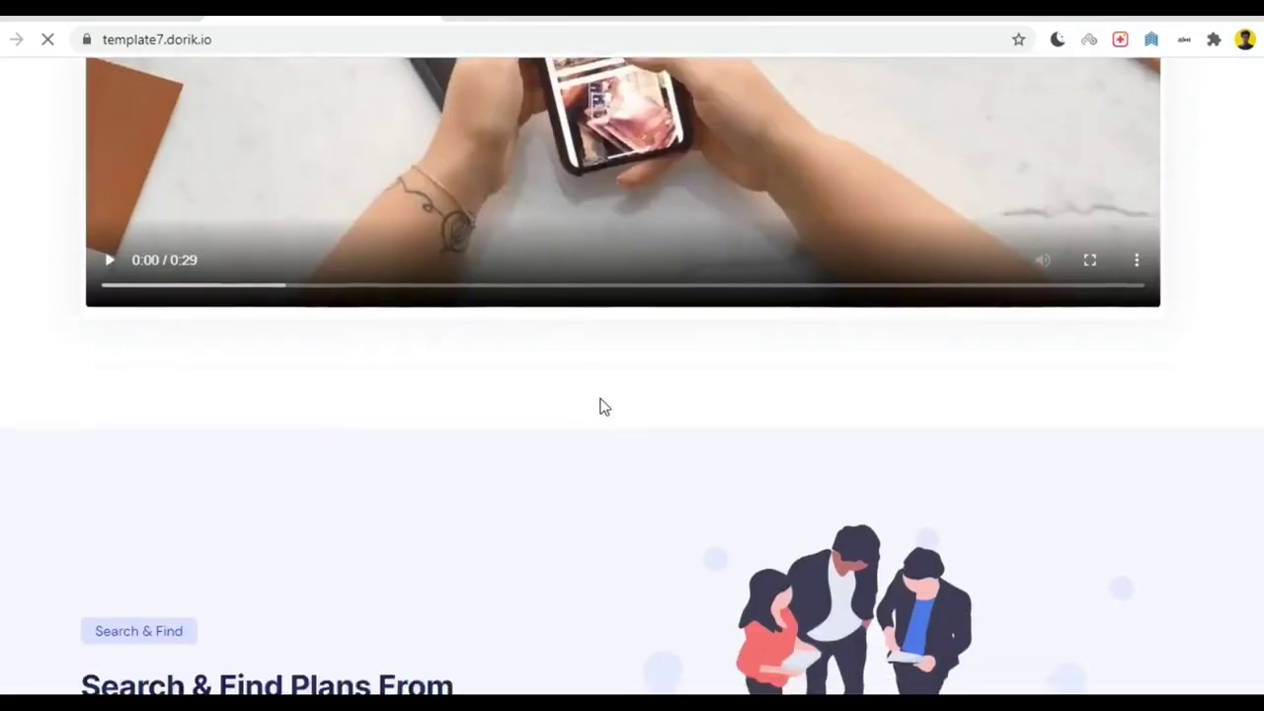
pyautogui.scroll(-20, 604, 407)
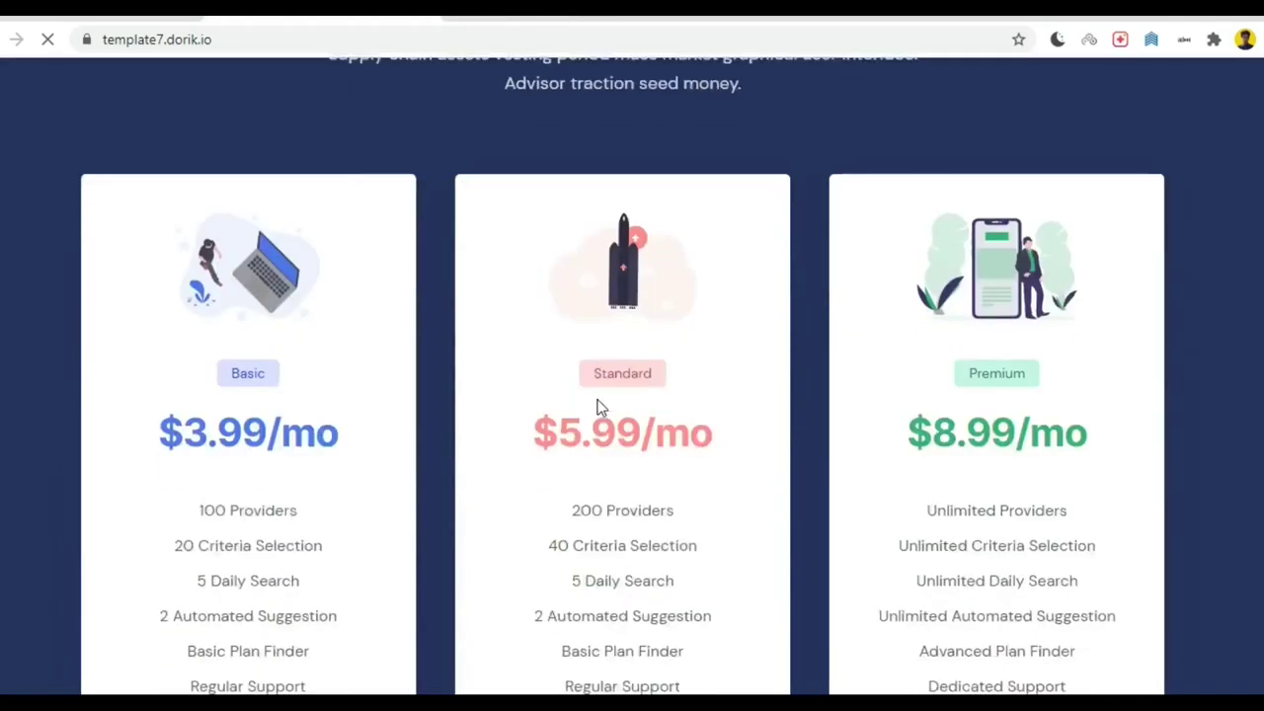
pyautogui.scroll(-18, 600, 405)
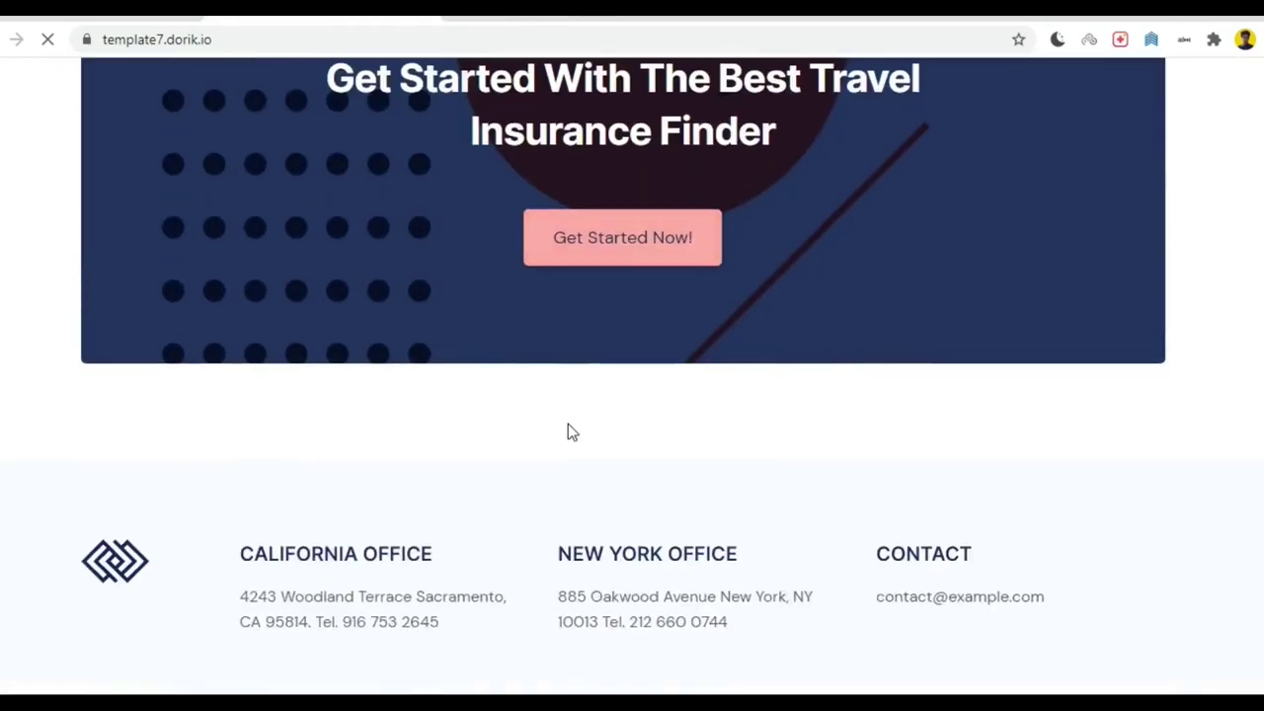
# - Return to the template list, choose the SaaS Landing Page 4 template for the new website and dismiss the introductory video
pyautogui.click(415, 17)
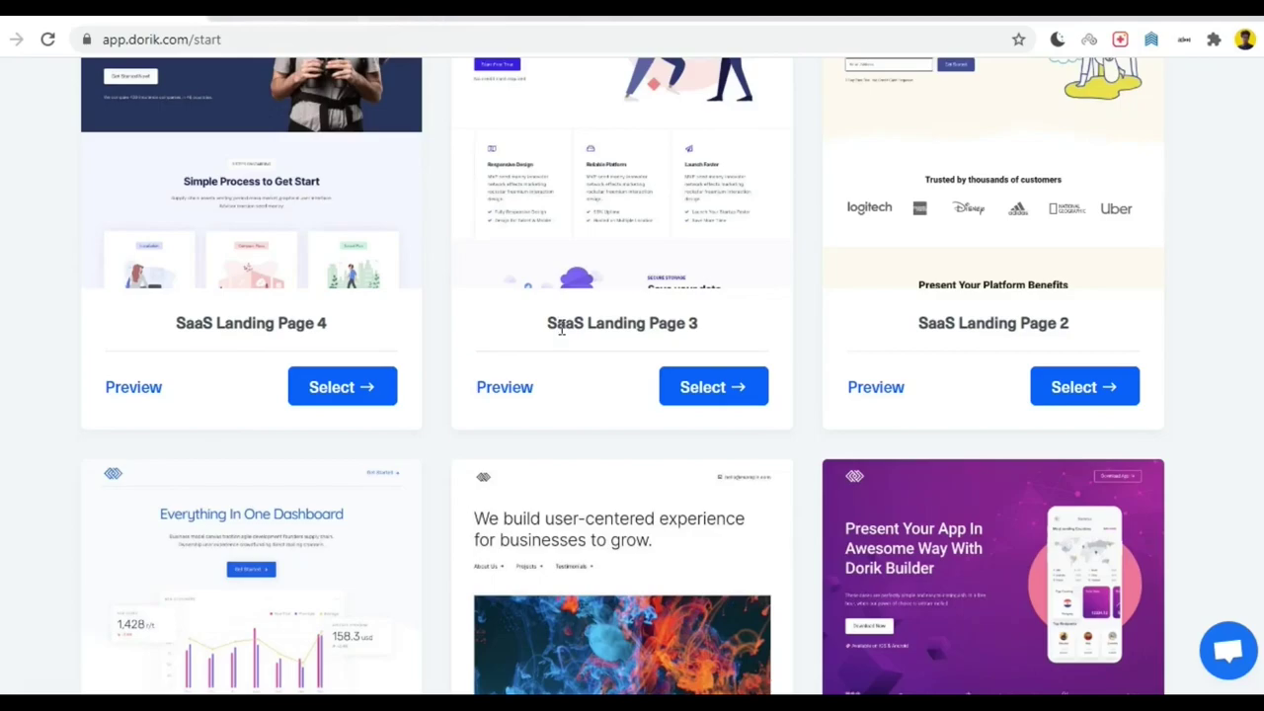
pyautogui.scroll(3, 602, 319)
pyautogui.scroll(-2, 254, 643)
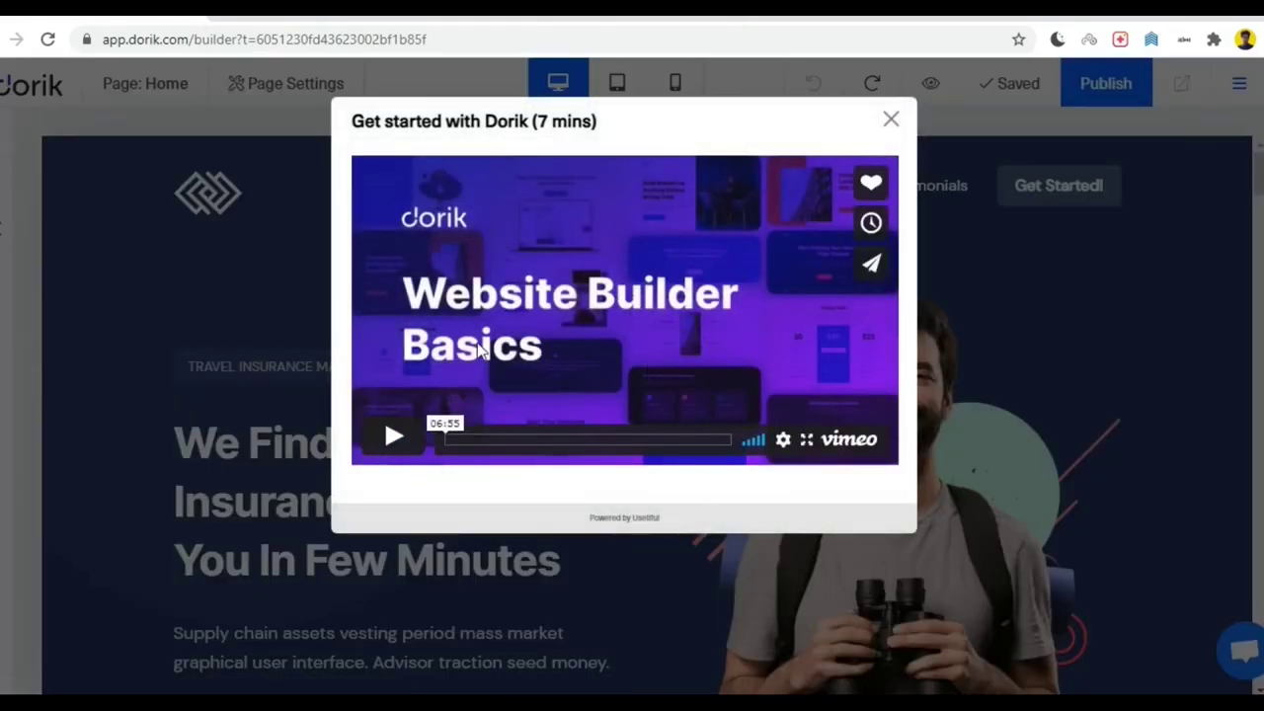
pyautogui.click(891, 119)
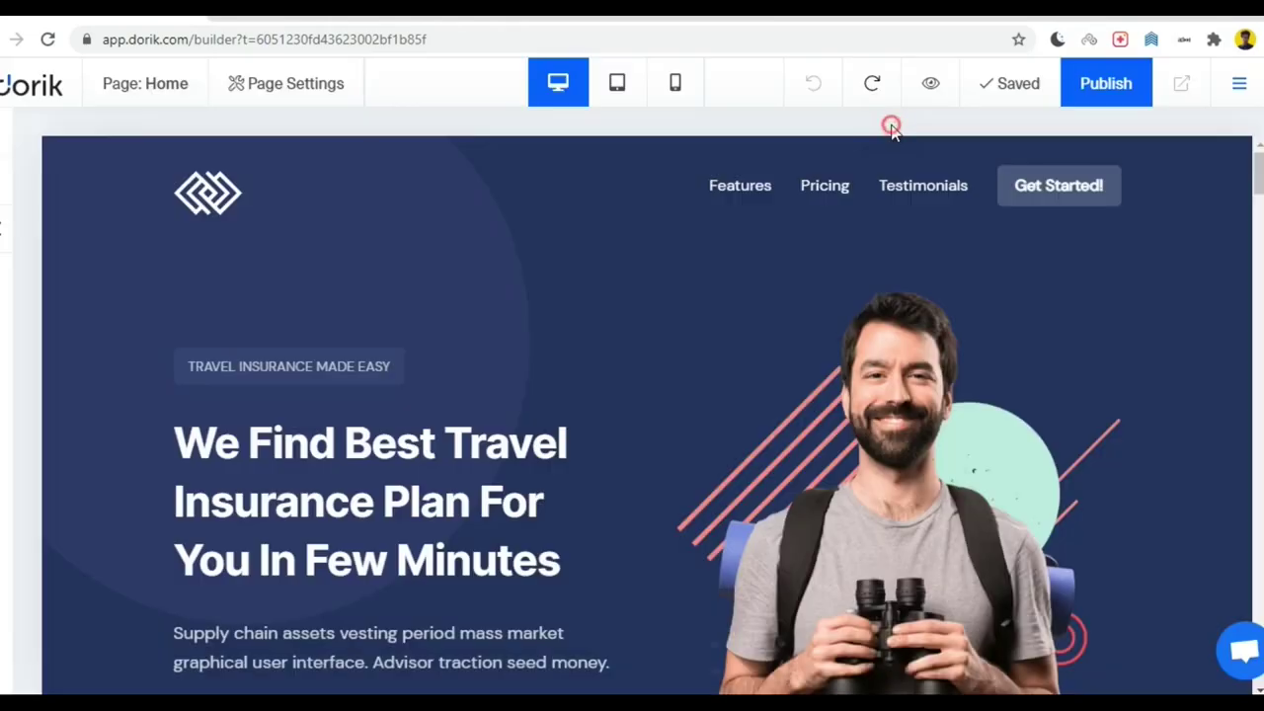
# - Replace the hero section's main heading text with "Hey this is a headline"
pyautogui.scroll(-2, 564, 359)
pyautogui.scroll(2, 691, 357)
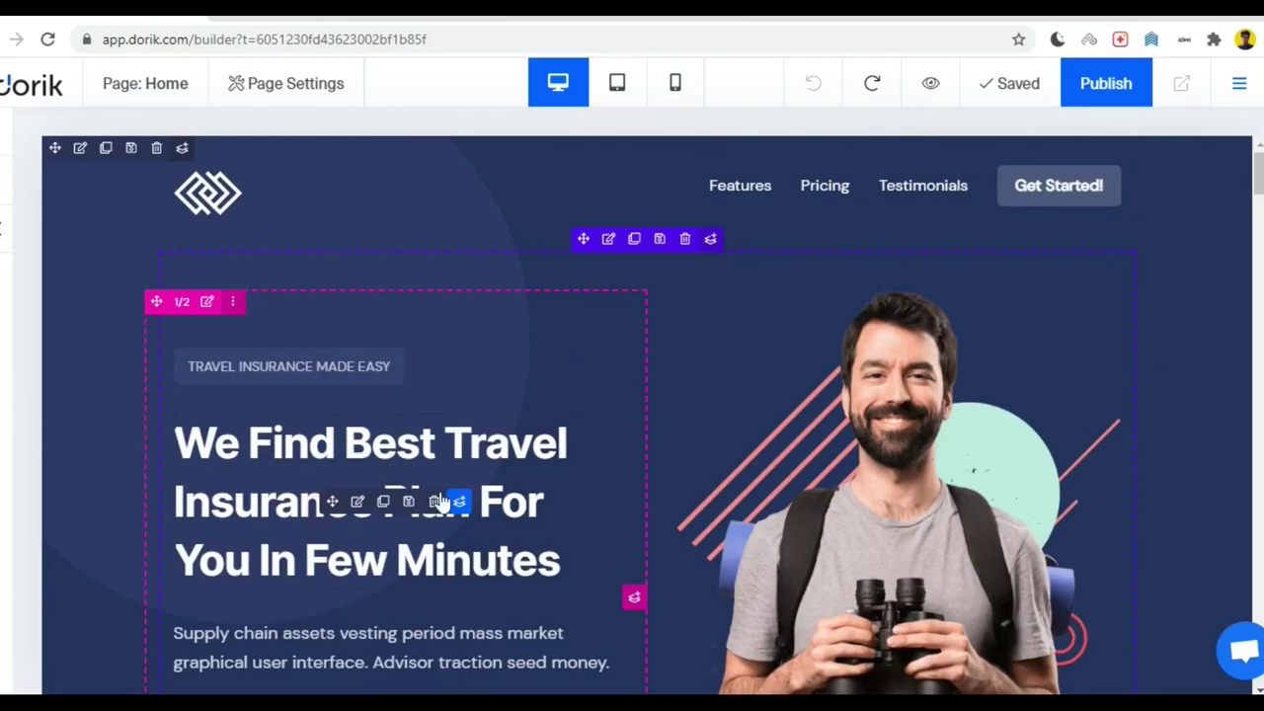
pyautogui.click(359, 503)
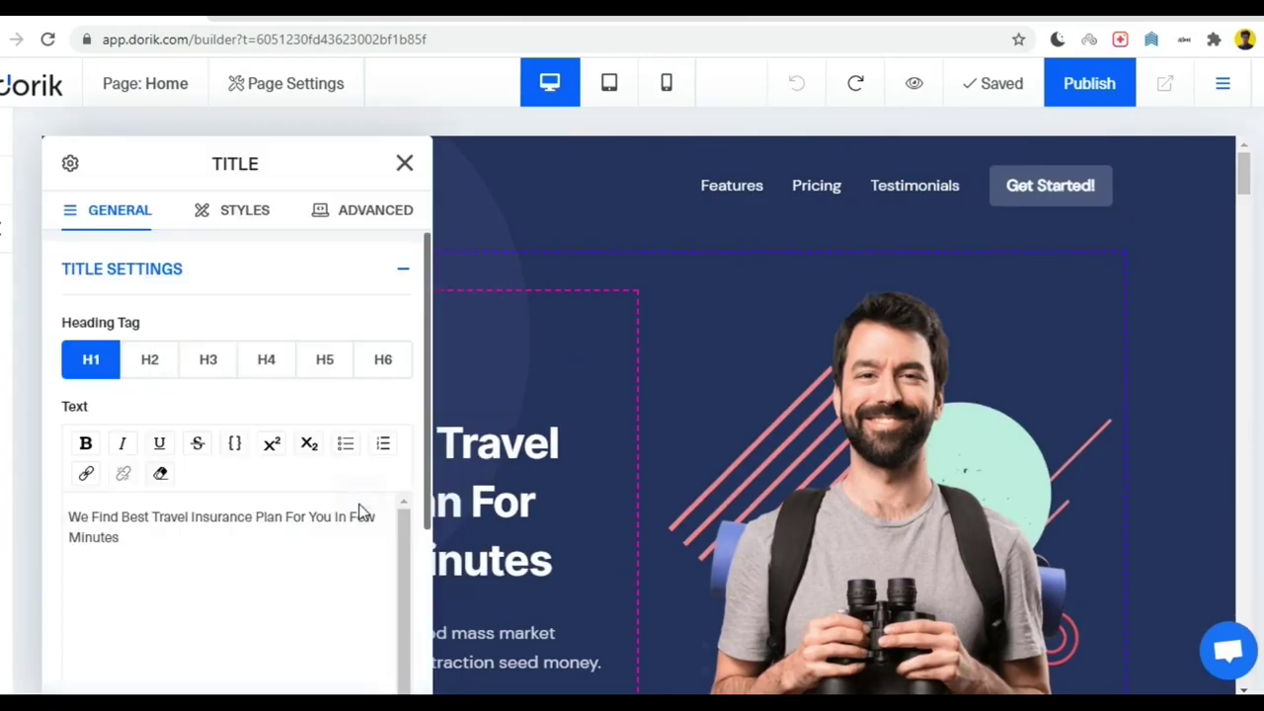
pyautogui.click(151, 553)
pyautogui.press('BackSpace')
pyautogui.press('BackSpace')
pyautogui.press('BackSpace')
pyautogui.press('BackSpace')
pyautogui.press('BackSpace')
pyautogui.press('BackSpace')
pyautogui.press('BackSpace')
pyautogui.press('BackSpace')
pyautogui.press('BackSpace')
pyautogui.press('BackSpace')
pyautogui.press('BackSpace')
pyautogui.press('BackSpace')
pyautogui.press('BackSpace')
pyautogui.press('BackSpace')
pyautogui.press('BackSpace')
pyautogui.press('BackSpace')
pyautogui.press('BackSpace')
pyautogui.press('BackSpace')
pyautogui.press('BackSpace')
pyautogui.press('BackSpace')
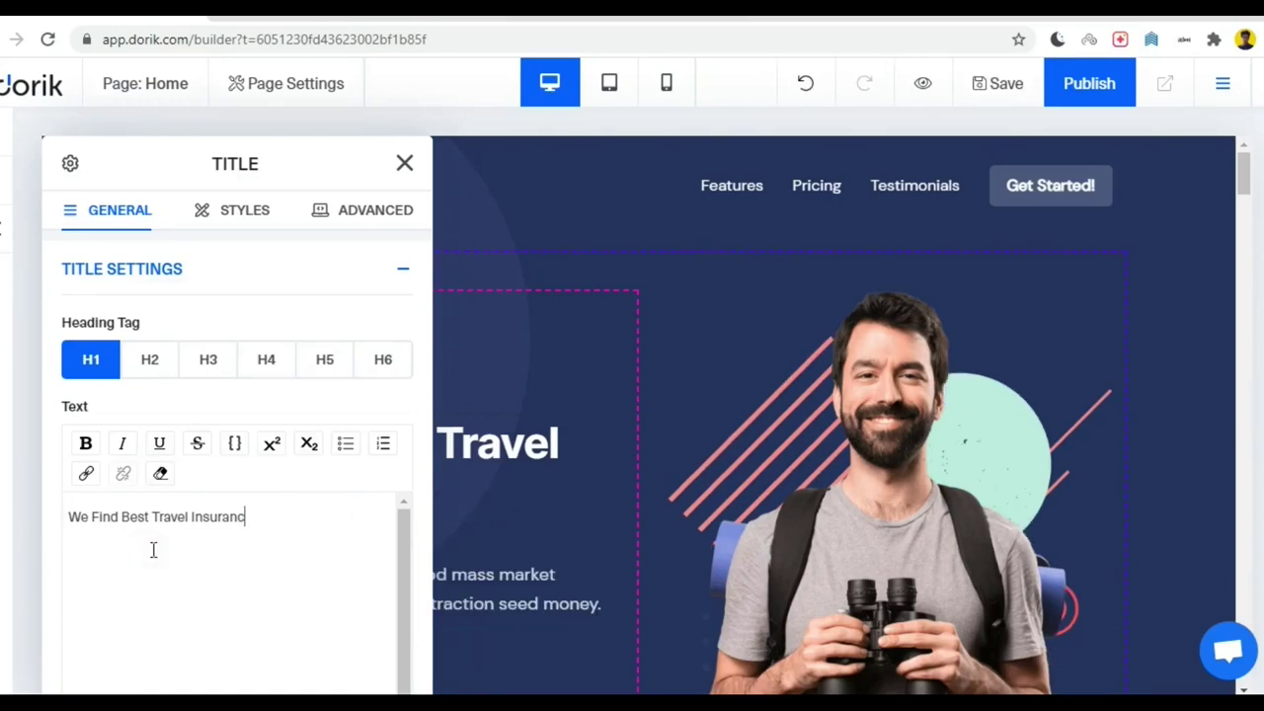
pyautogui.press('BackSpace')
pyautogui.press('BackSpace')
pyautogui.press('BackSpace')
pyautogui.press('BackSpace')
pyautogui.press('BackSpace')
pyautogui.press('BackSpace')
pyautogui.press('BackSpace')
pyautogui.press('BackSpace')
pyautogui.press('BackSpace')
pyautogui.press('BackSpace')
pyautogui.press('BackSpace')
pyautogui.press('BackSpace')
pyautogui.press('BackSpace')
pyautogui.press('BackSpace')
pyautogui.press('BackSpace')
pyautogui.press('BackSpace')
pyautogui.press('BackSpace')
pyautogui.press('BackSpace')
pyautogui.press('BackSpace')
pyautogui.press('BackSpace')
pyautogui.write('Hey')
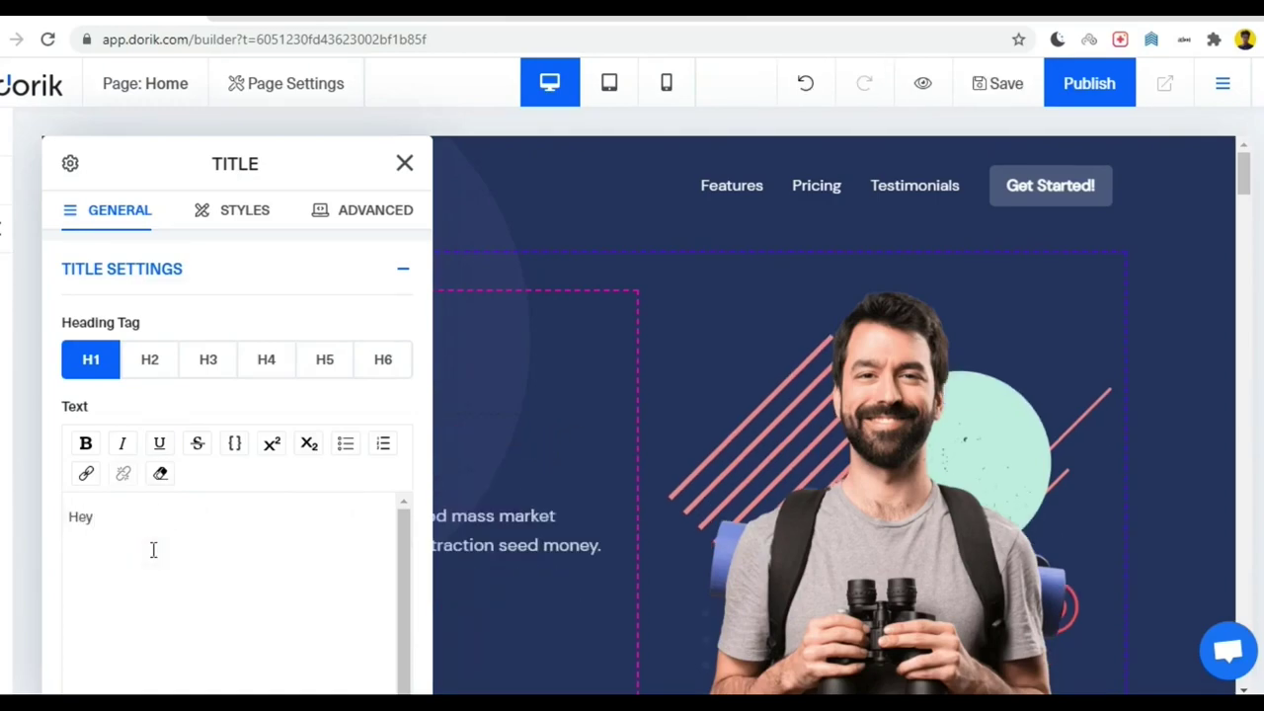
pyautogui.write(' T')
pyautogui.press('BackSpace')
pyautogui.write('this is a headline')
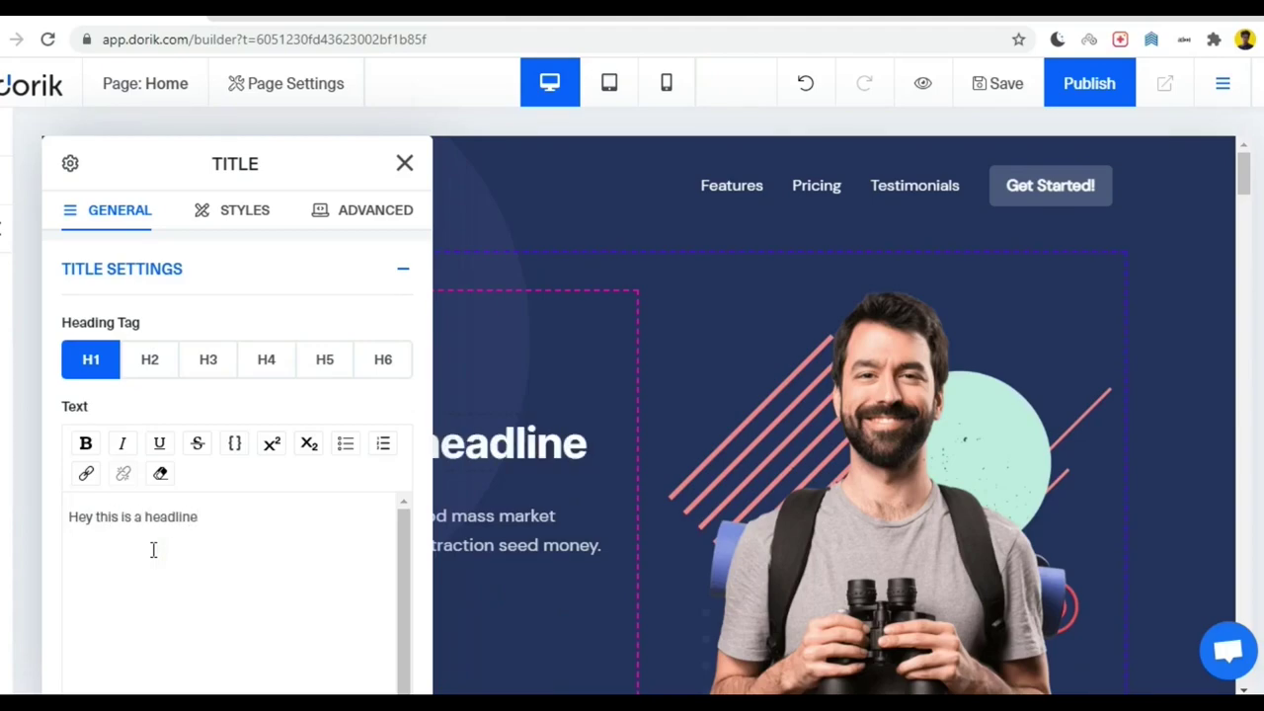
pyautogui.click(404, 166)
# - Remove the photo of the man with binoculars from the hero section's image element
pyautogui.scroll(-2, 834, 412)
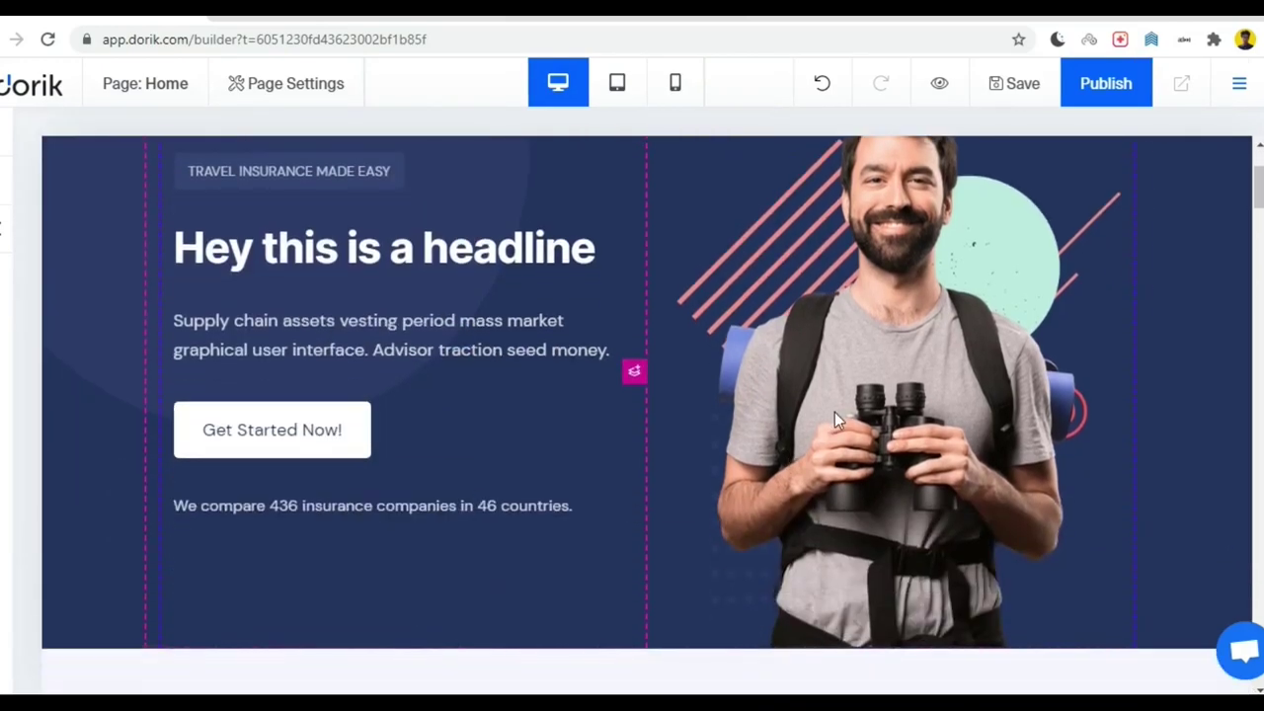
pyautogui.click(835, 369)
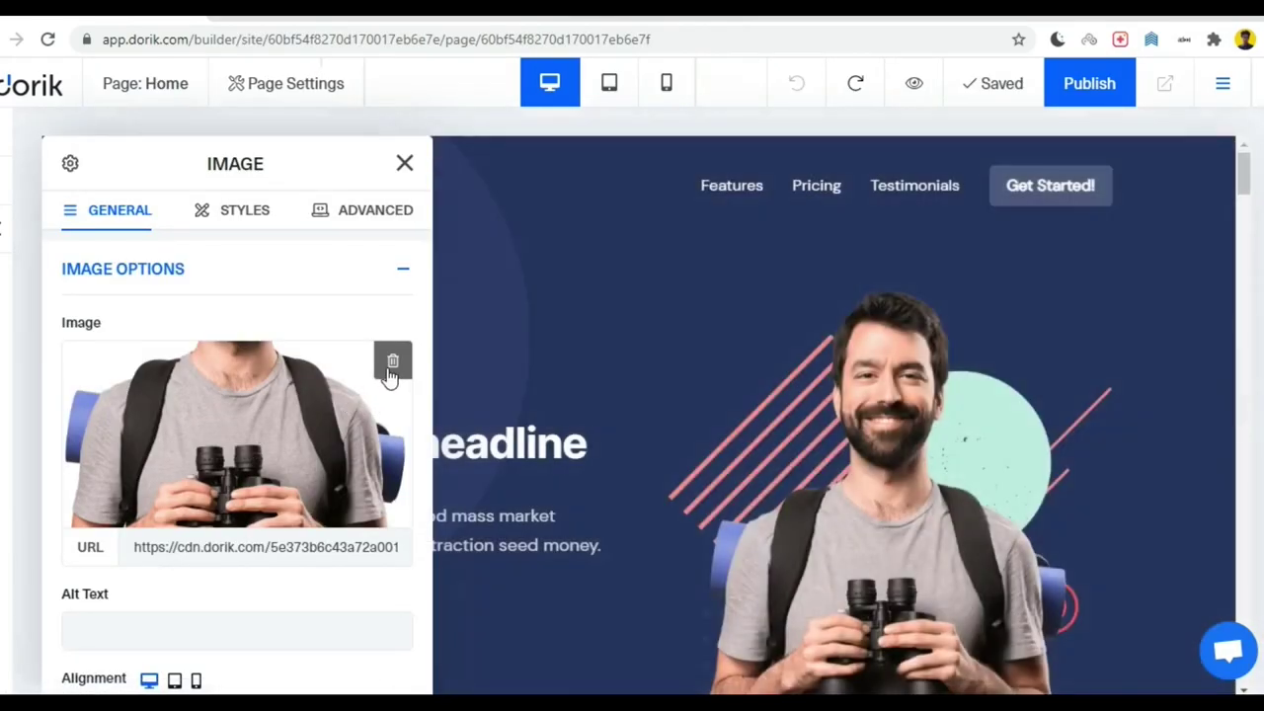
pyautogui.click(391, 364)
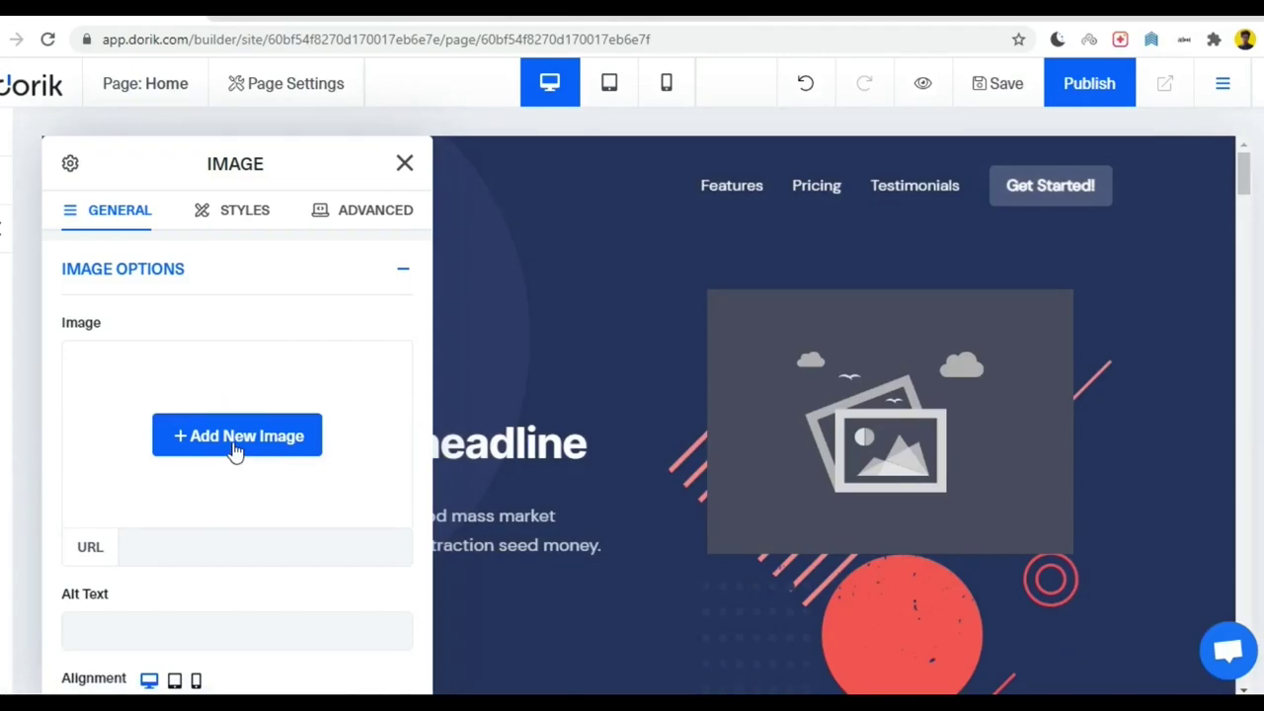
pyautogui.scroll(-1, 172, 527)
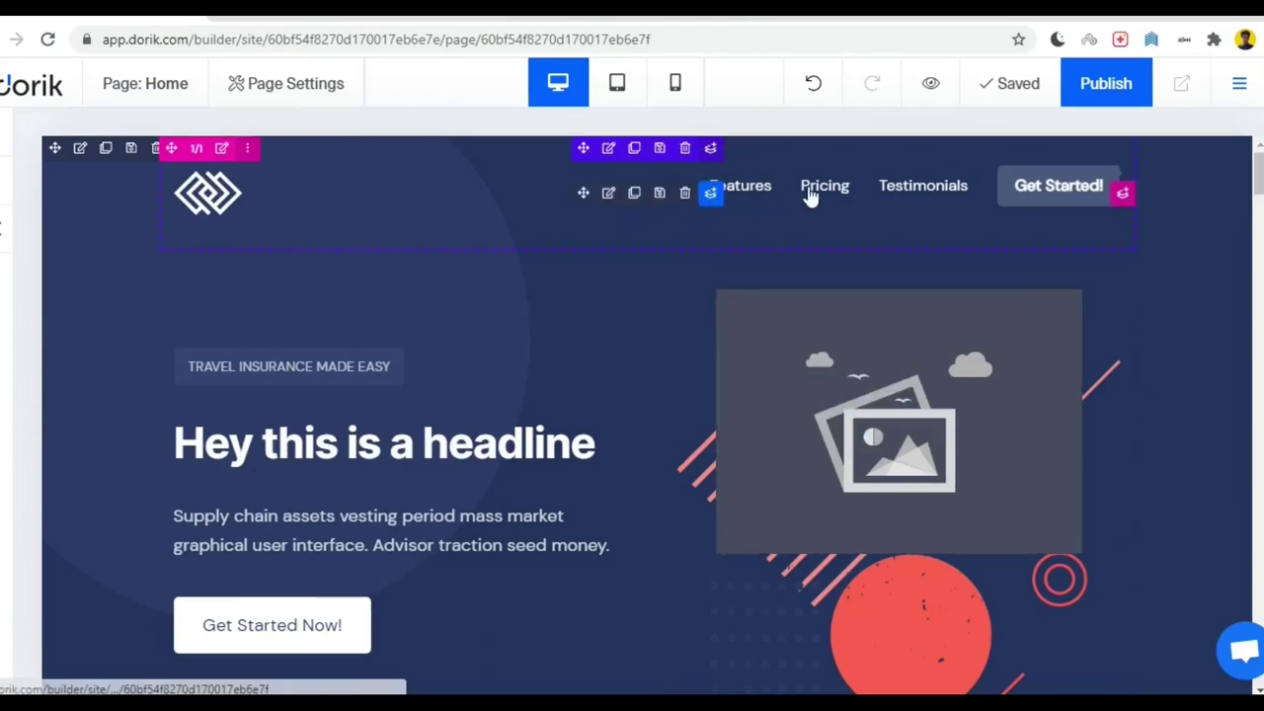
# - Look over the "Simple Process to Get Start" section and view the text settings of the paragraph under its heading
pyautogui.scroll(-5, 812, 327)
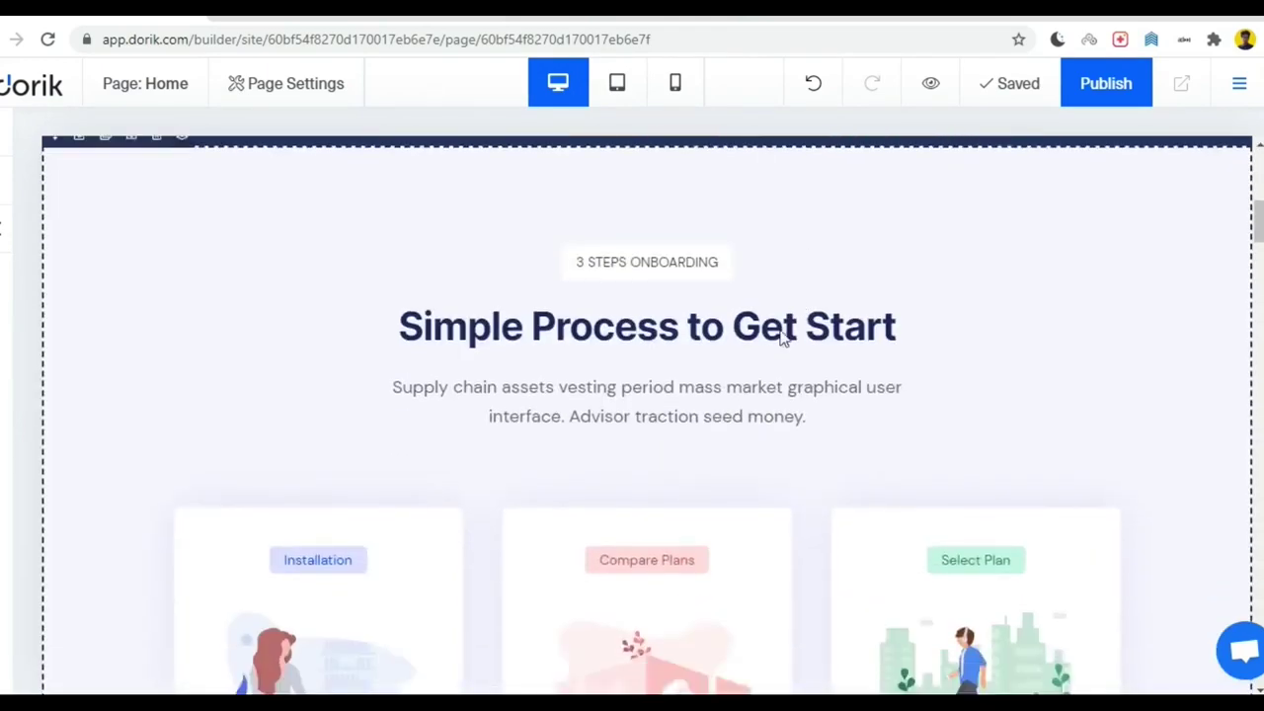
pyautogui.scroll(-2, 488, 267)
pyautogui.scroll(2, 587, 296)
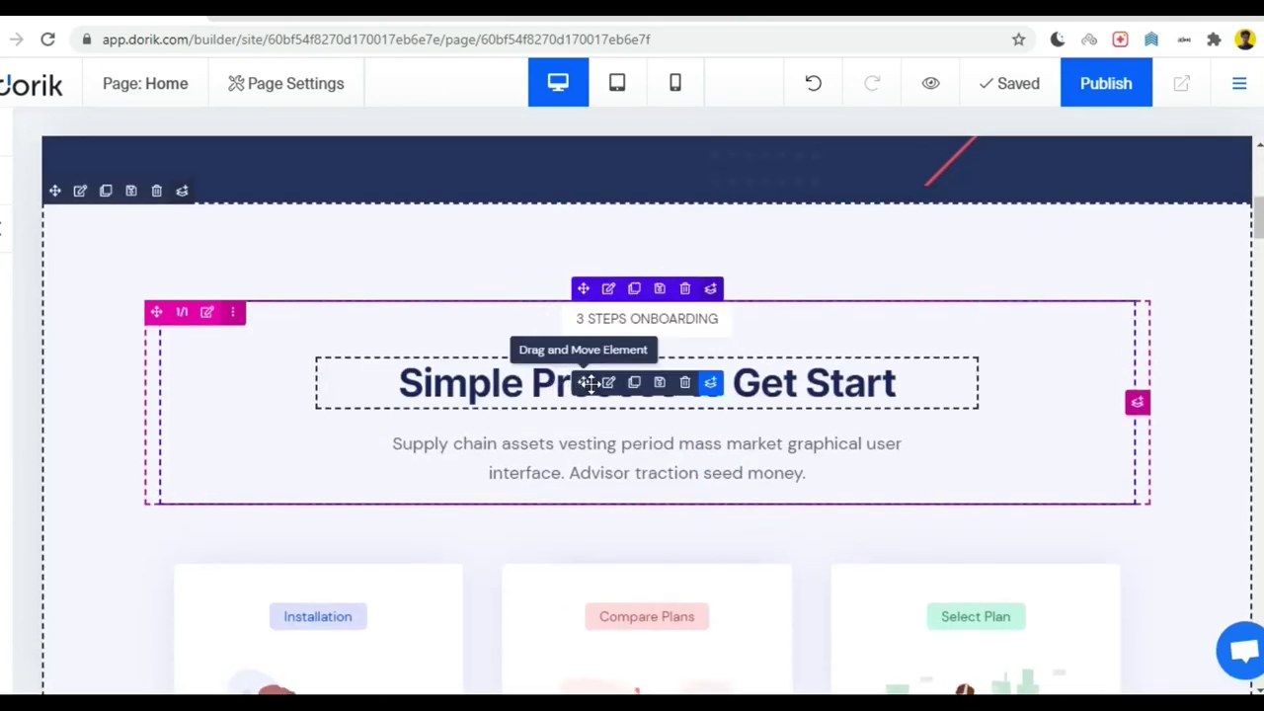
pyautogui.scroll(-4, 590, 383)
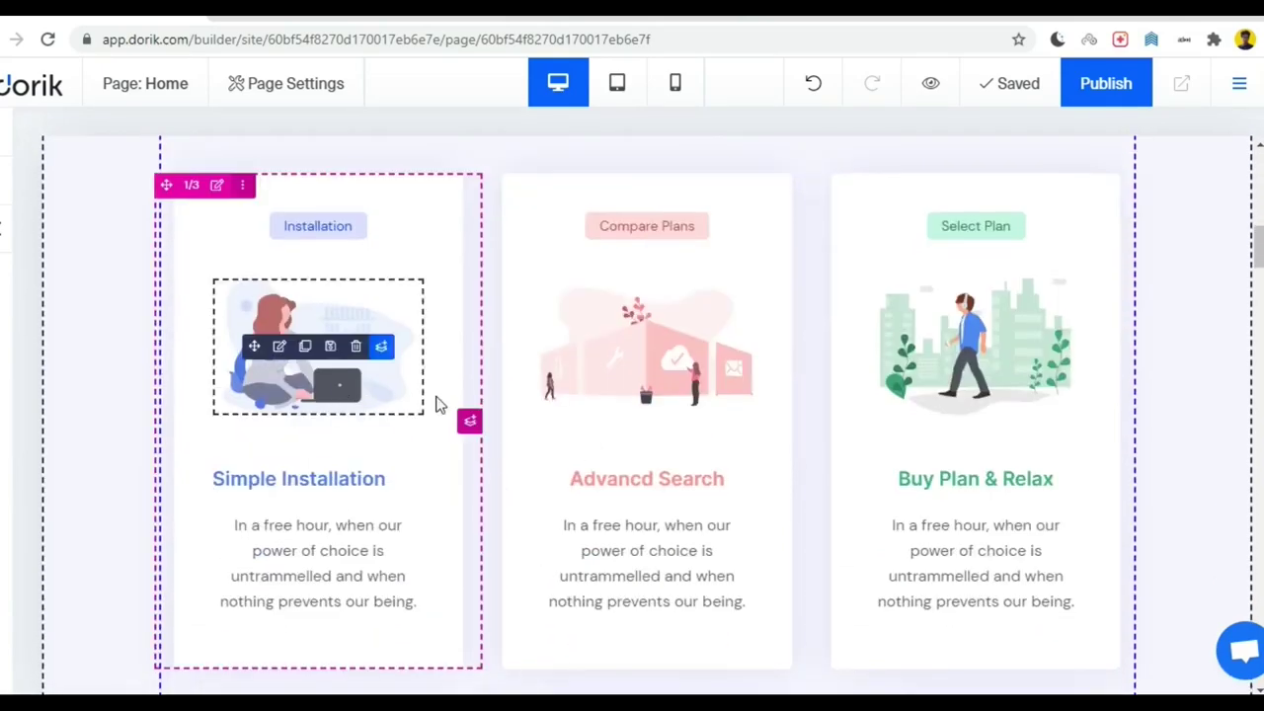
pyautogui.scroll(4, 439, 404)
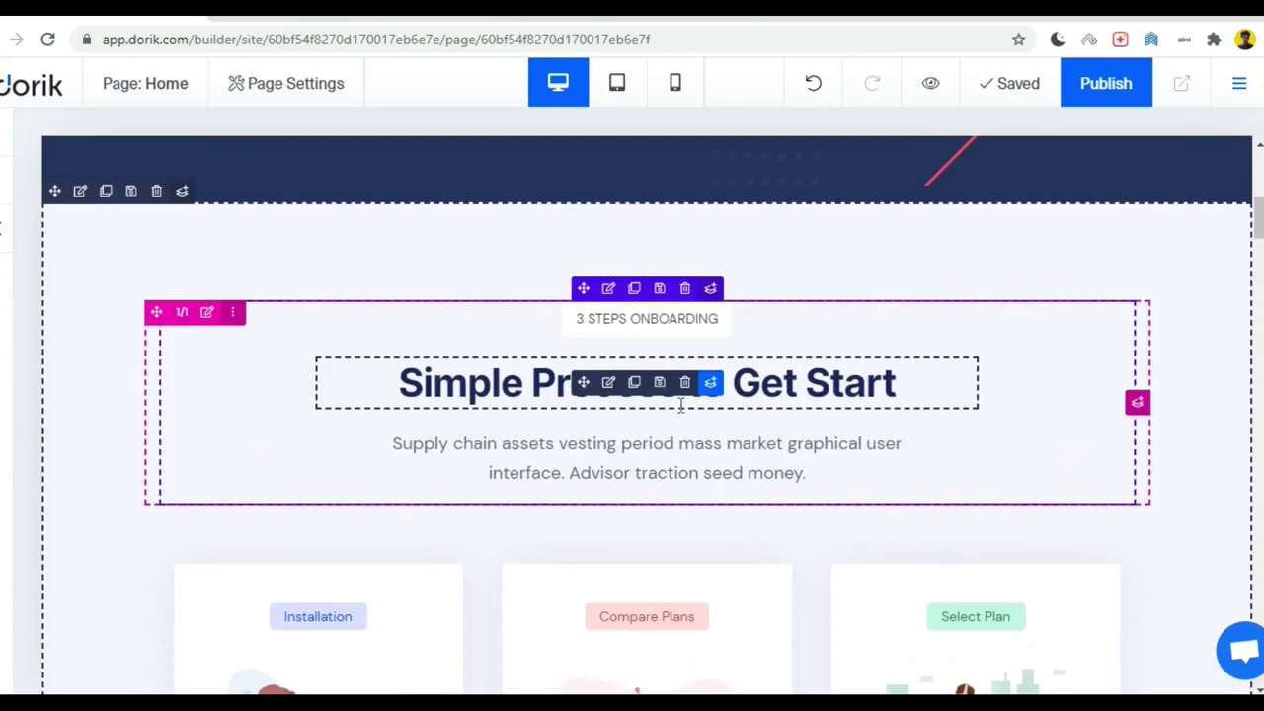
pyautogui.click(608, 457)
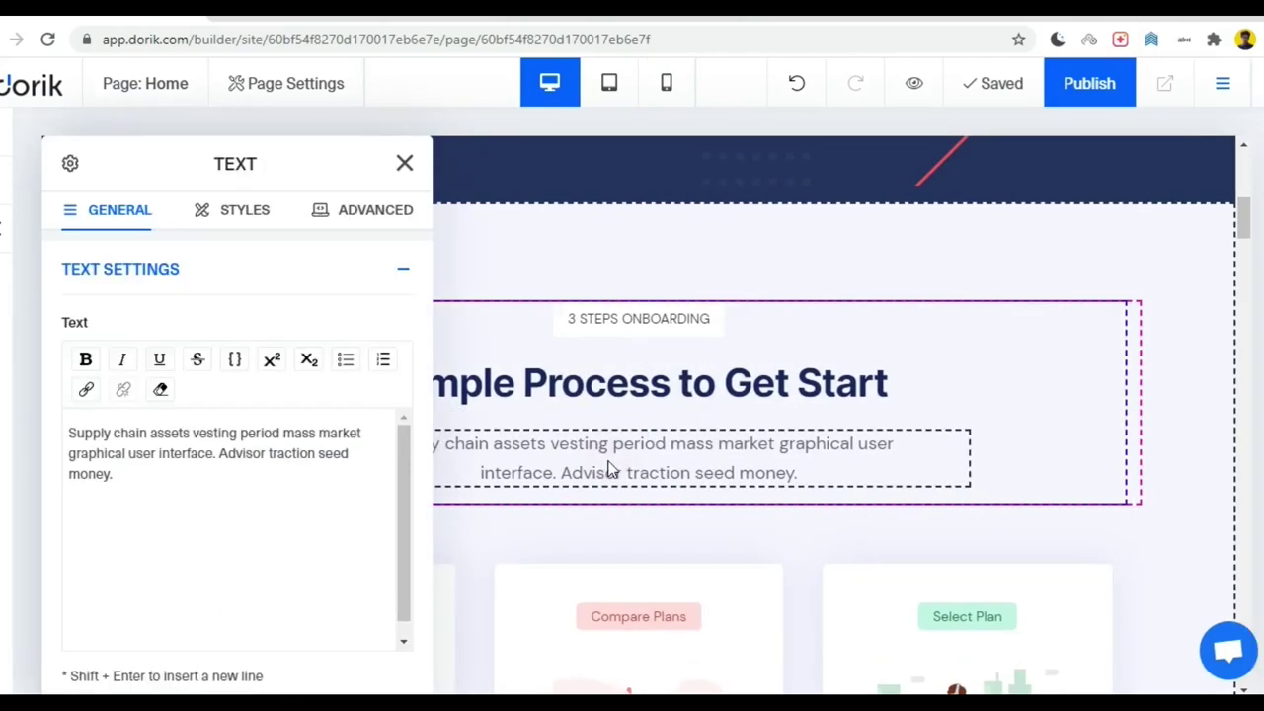
pyautogui.click(404, 164)
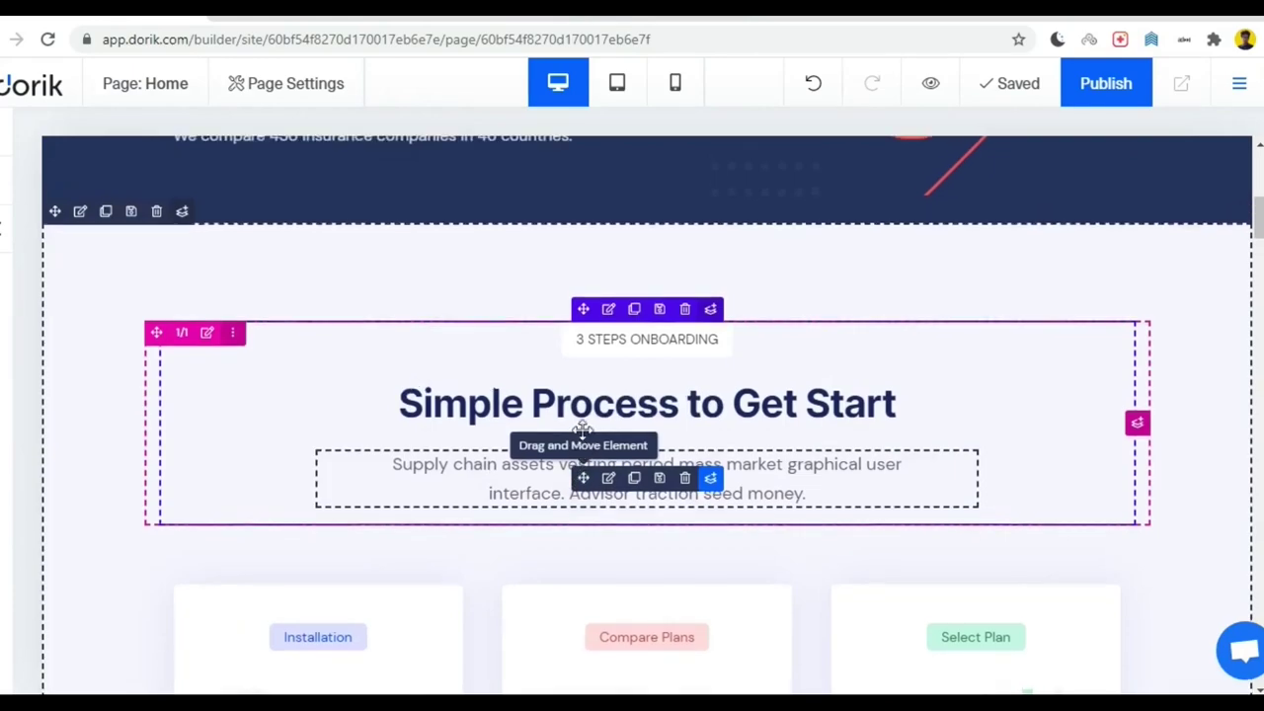
# - Try the paragraph at different positions in the intro block, and move the "3 STEPS ONBOARDING" label between the heading and the paragraph
pyautogui.moveTo(581, 459); pyautogui.dragTo(582, 349)
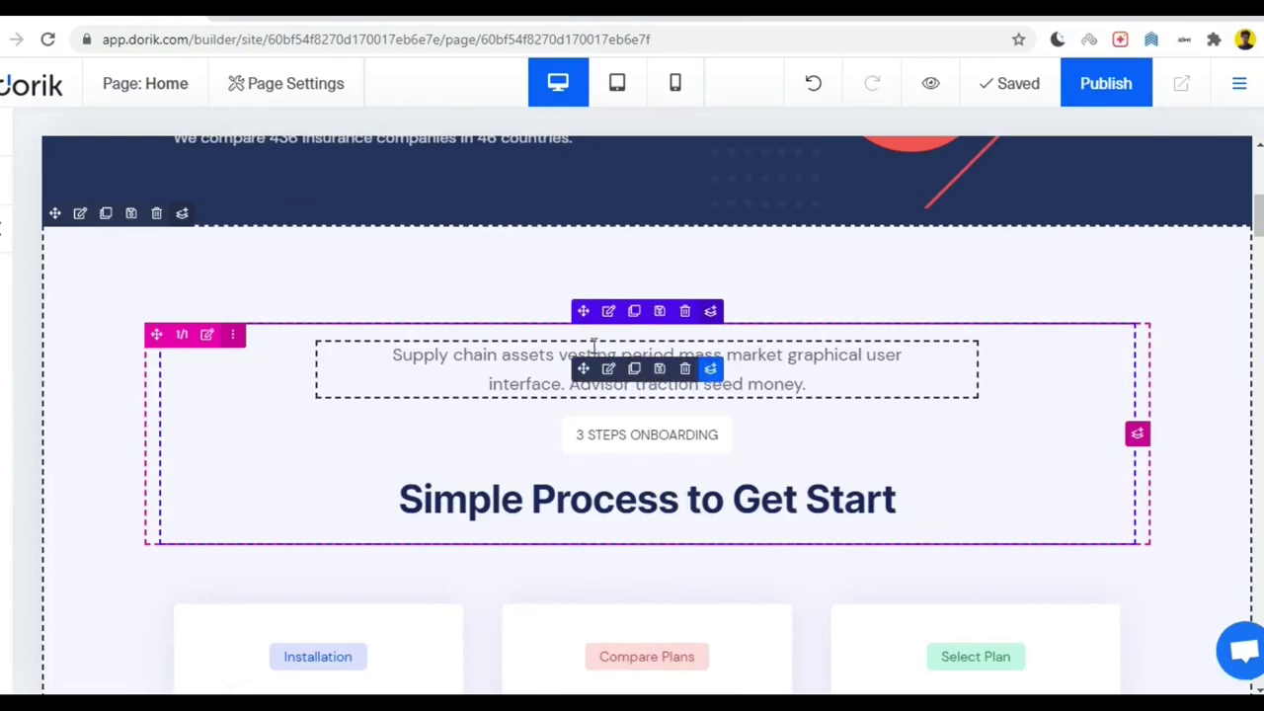
pyautogui.moveTo(584, 370); pyautogui.dragTo(585, 434)
pyautogui.moveTo(635, 350)
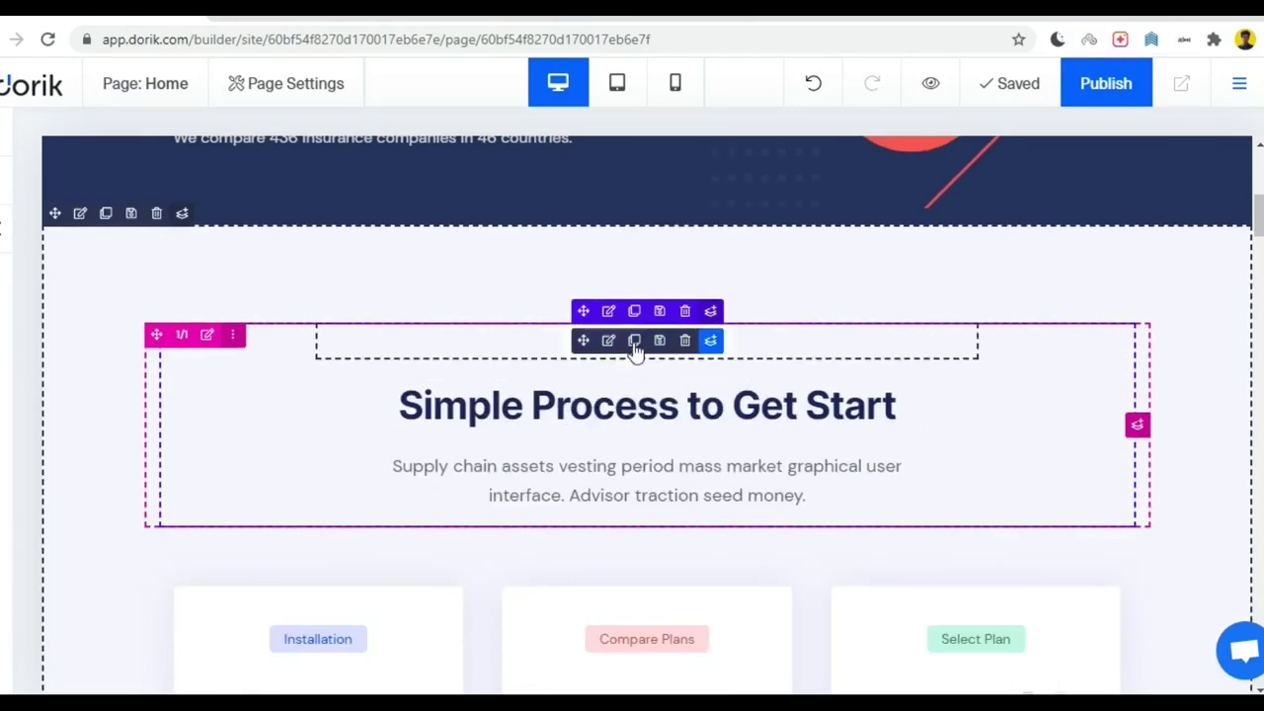
pyautogui.moveTo(580, 341); pyautogui.dragTo(592, 415)
# - Move the whole "Simple Process to Get Start" heading row below the row of three cards
pyautogui.scroll(-2, 908, 440)
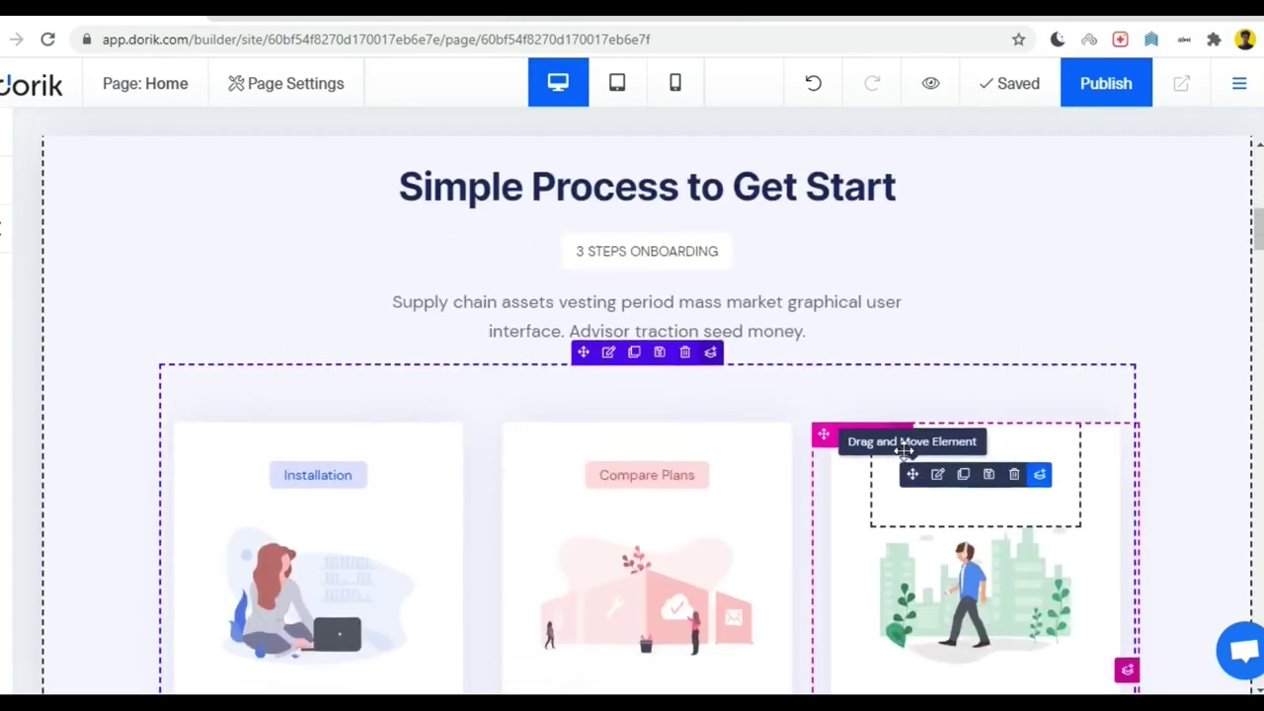
pyautogui.scroll(2, 677, 330)
pyautogui.moveTo(583, 310); pyautogui.dragTo(600, 666)
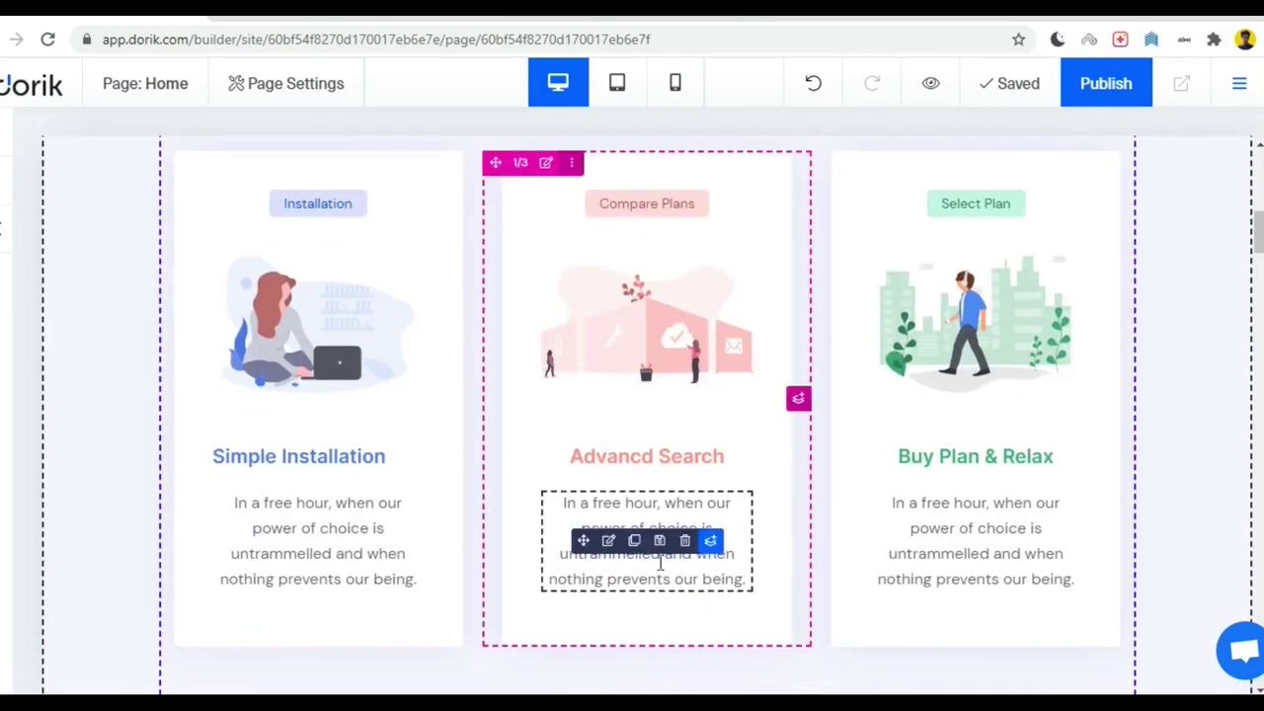
pyautogui.scroll(4, 661, 550)
pyautogui.scroll(-9, 612, 445)
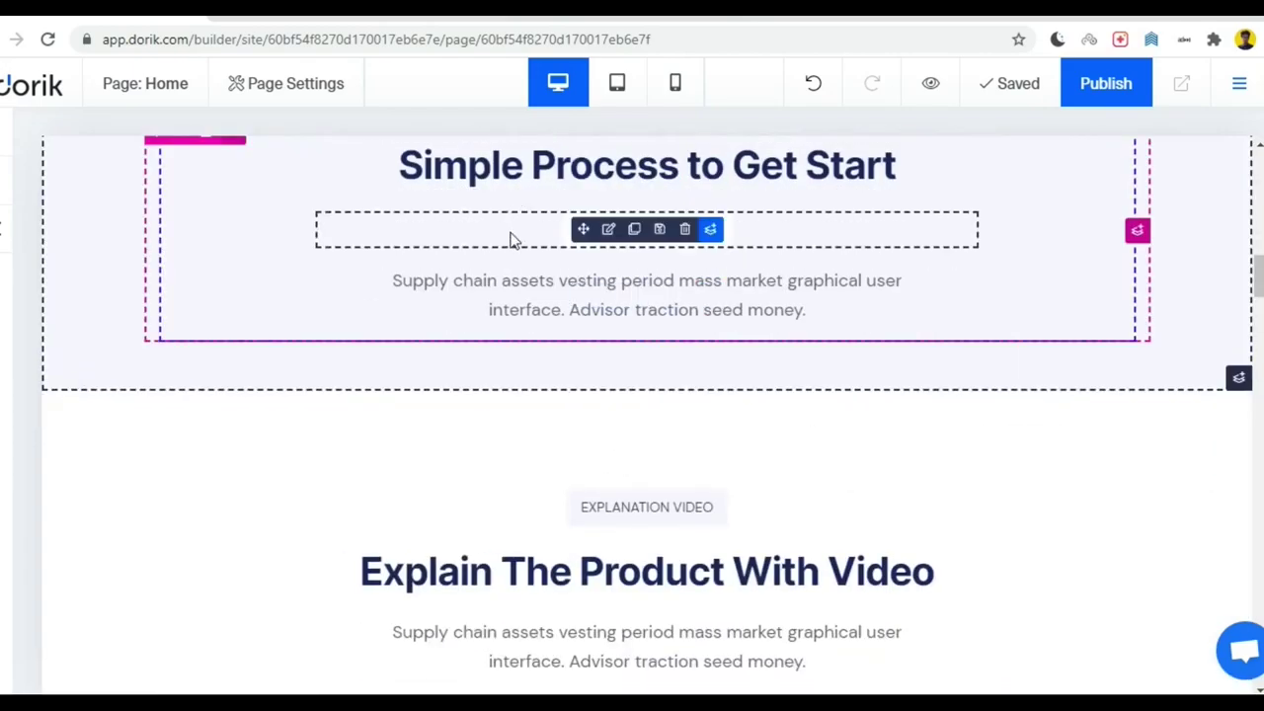
pyautogui.scroll(6, 642, 340)
pyautogui.scroll(-4, 1066, 375)
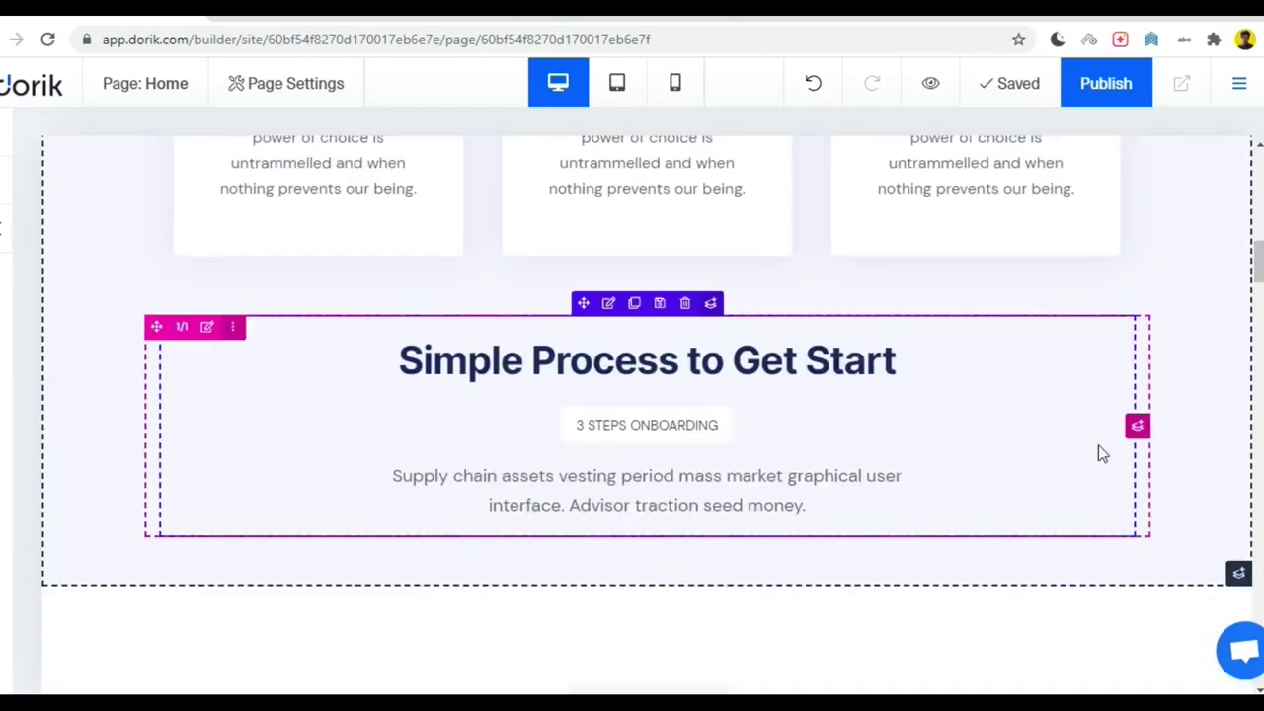
# - Add a custom section with six equal columns directly above the explanation video section
pyautogui.click(1239, 576)
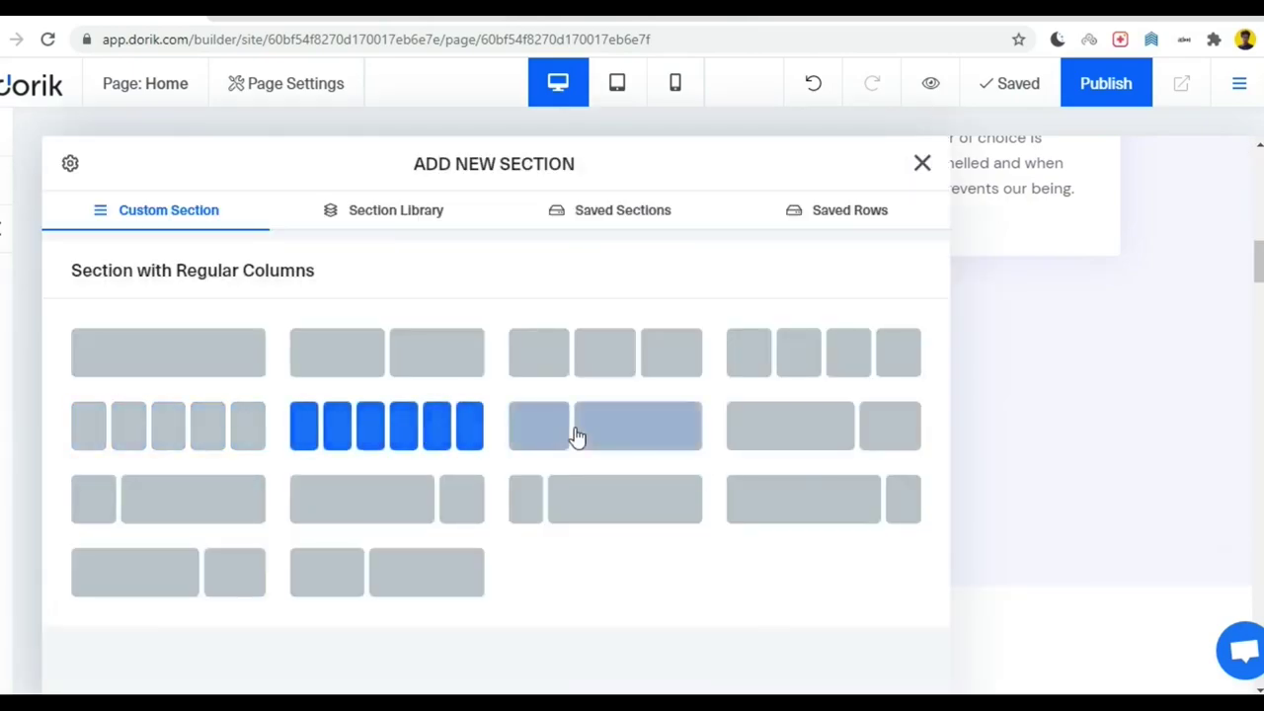
pyautogui.click(340, 450)
pyautogui.scroll(-3, 661, 453)
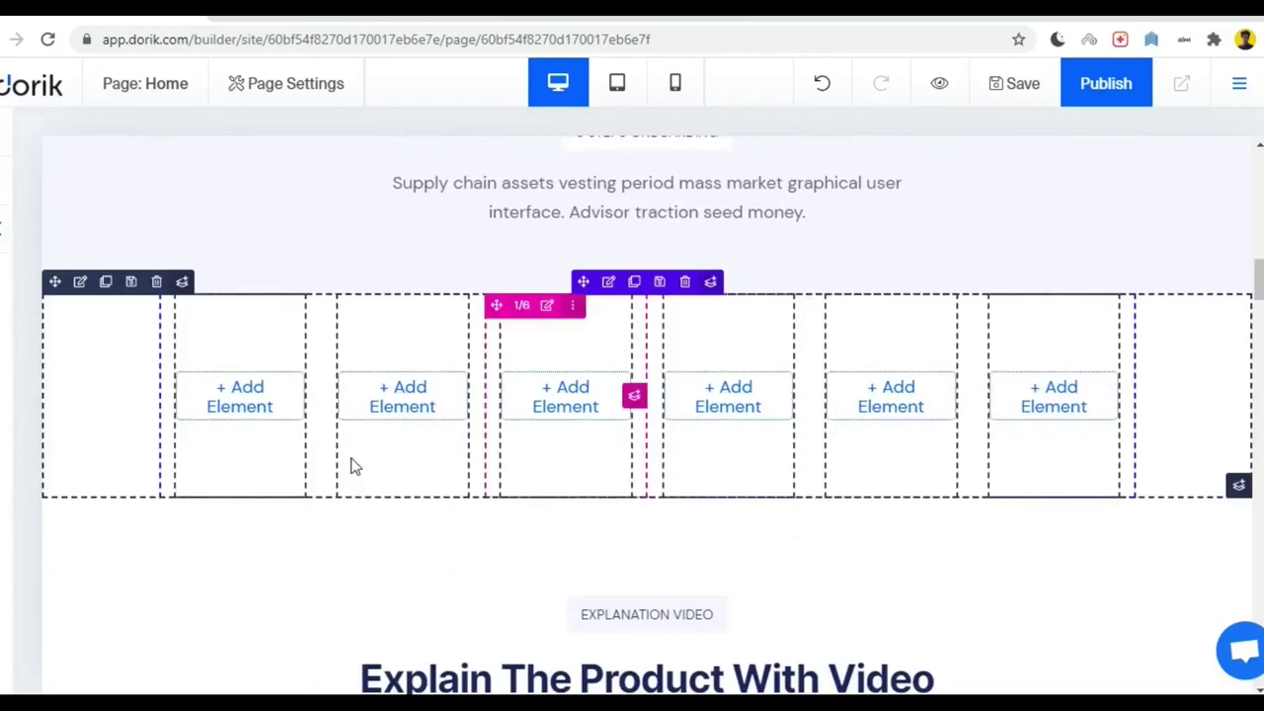
# - Look through the custom elements available for the new section's first column, without adding any
pyautogui.click(232, 407)
pyautogui.scroll(-2, 632, 407)
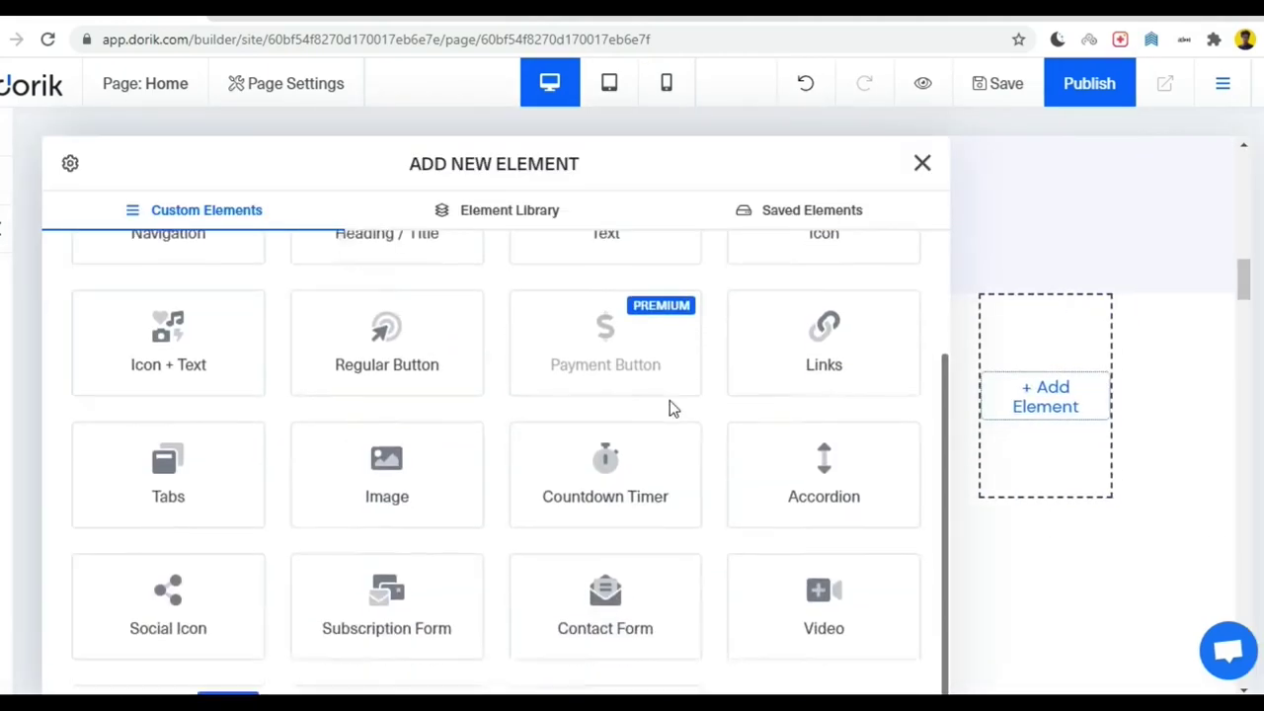
pyautogui.scroll(-4, 546, 451)
pyautogui.scroll(5, 332, 457)
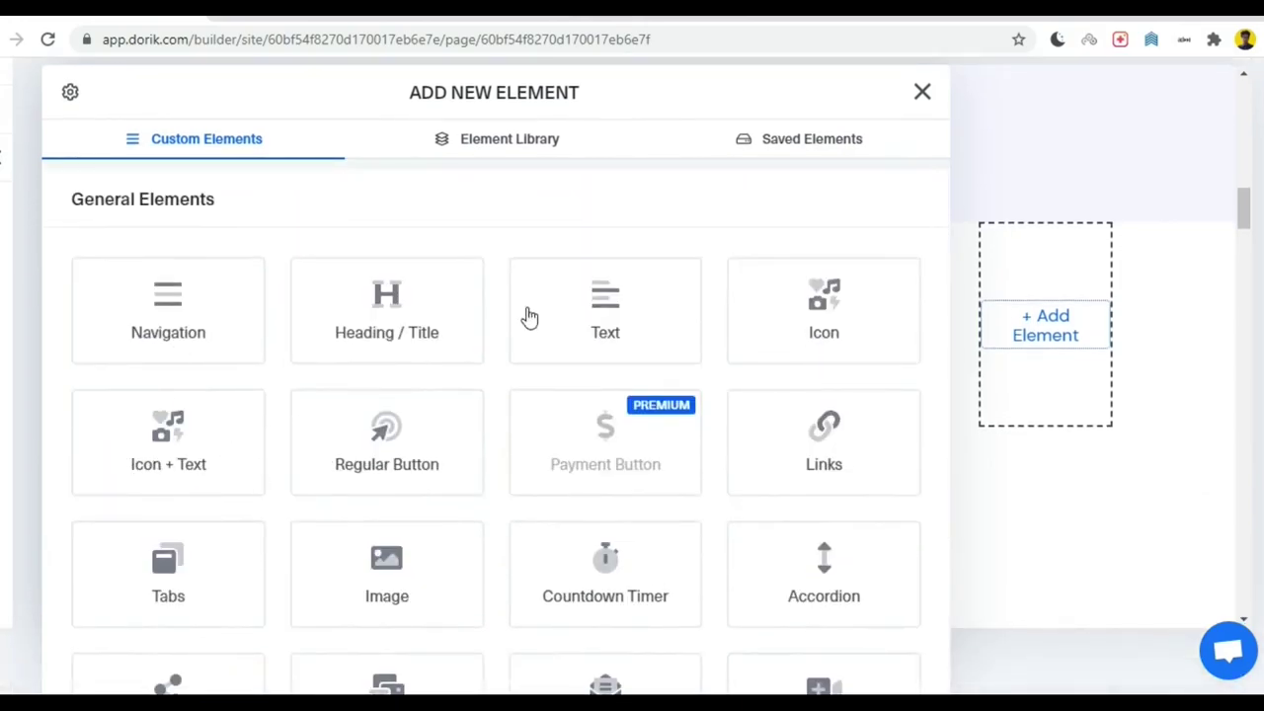
pyautogui.click(921, 94)
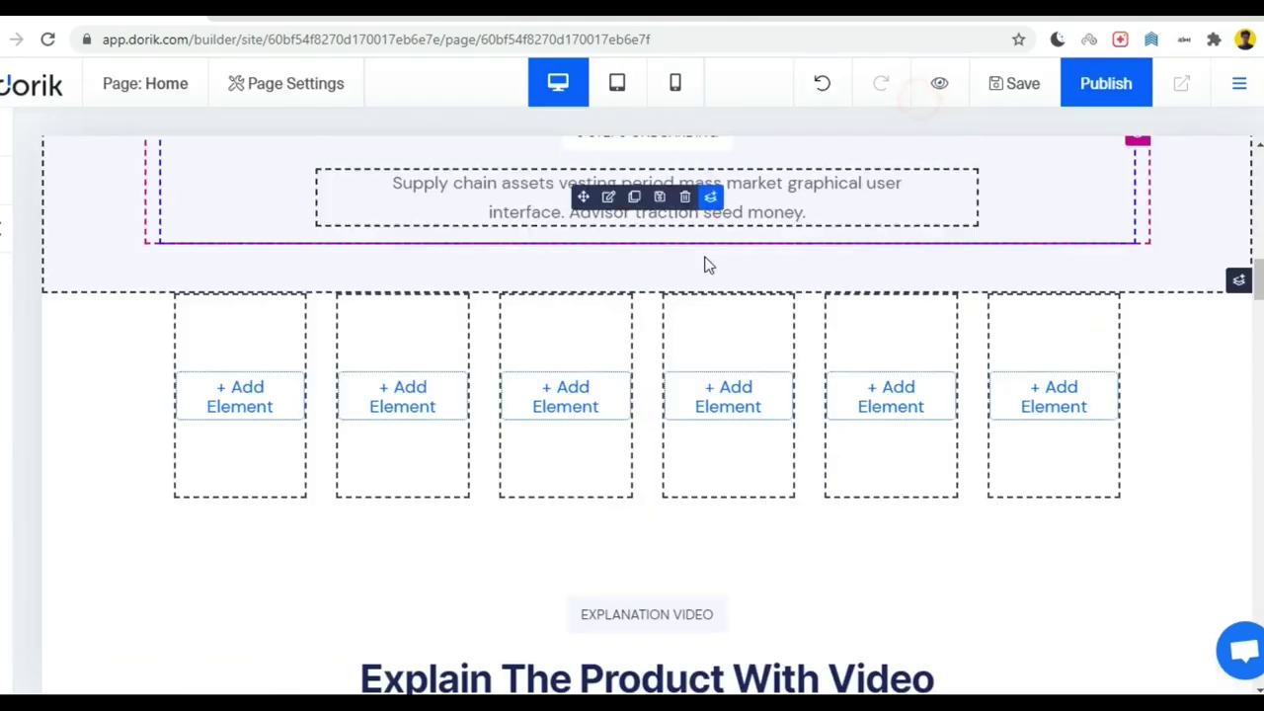
pyautogui.scroll(-2, 445, 372)
pyautogui.scroll(-2, 662, 301)
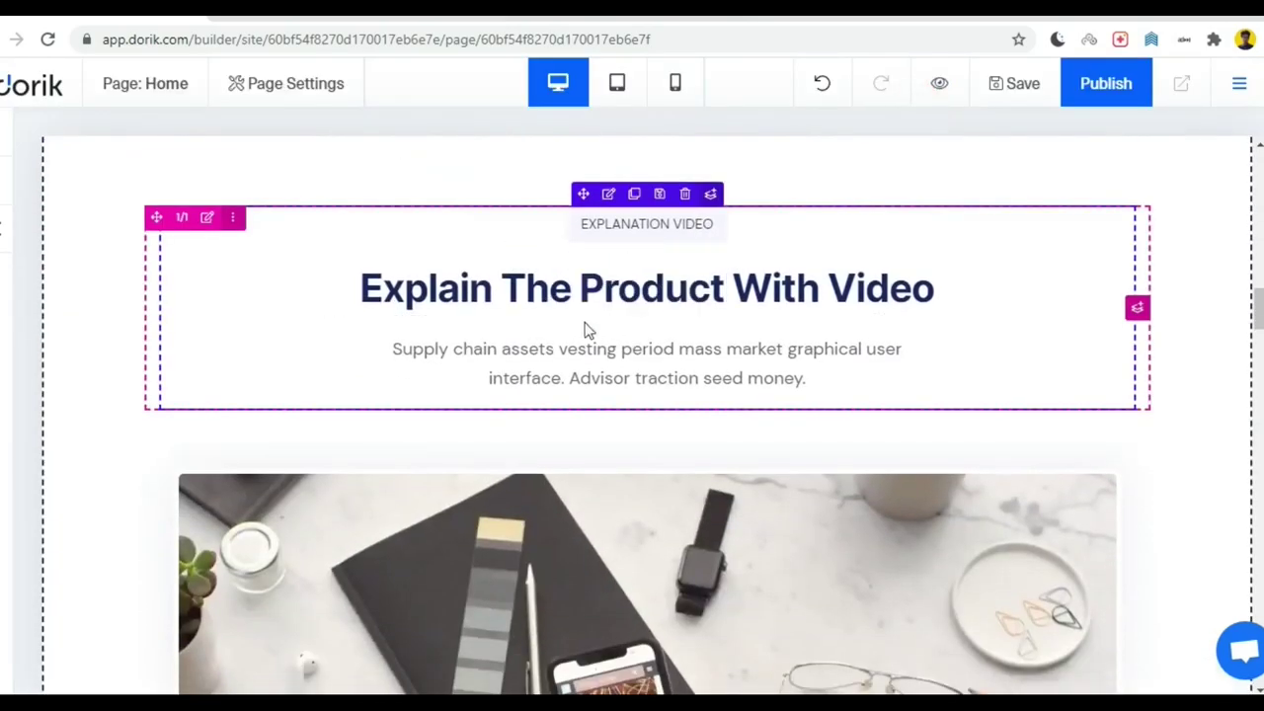
pyautogui.scroll(-4, 657, 318)
pyautogui.scroll(-2, 383, 403)
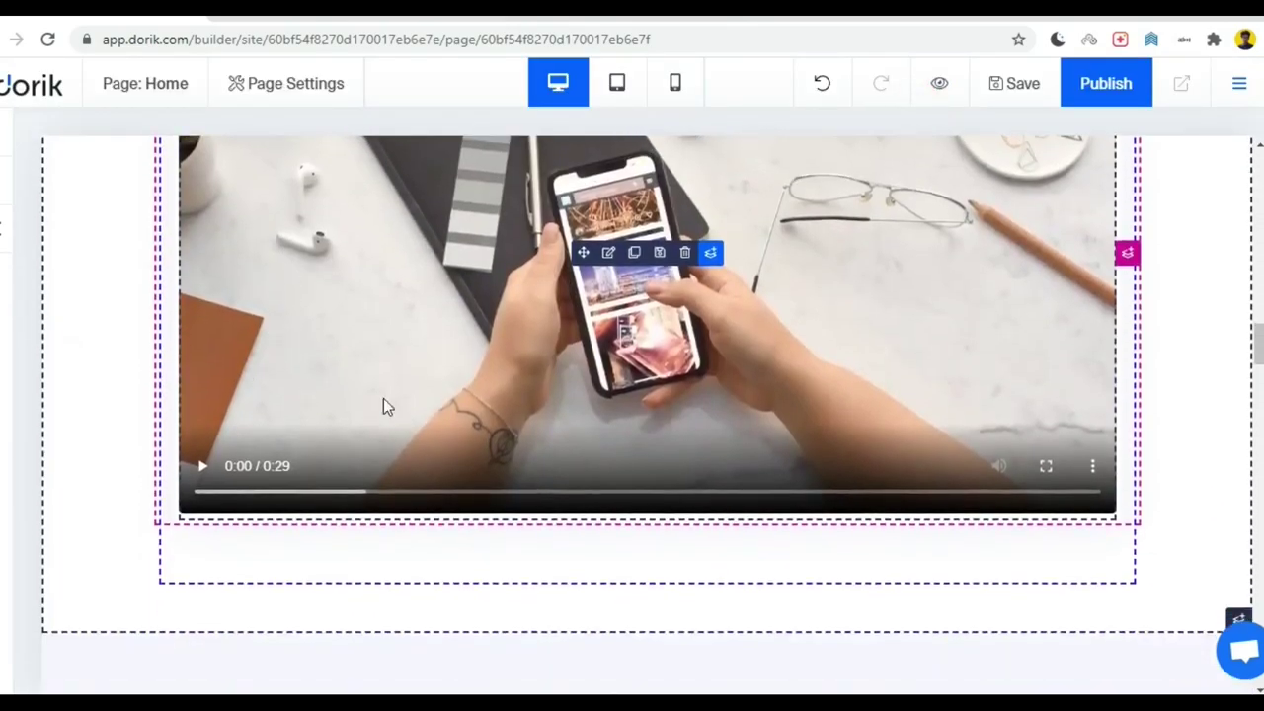
pyautogui.scroll(2, 593, 399)
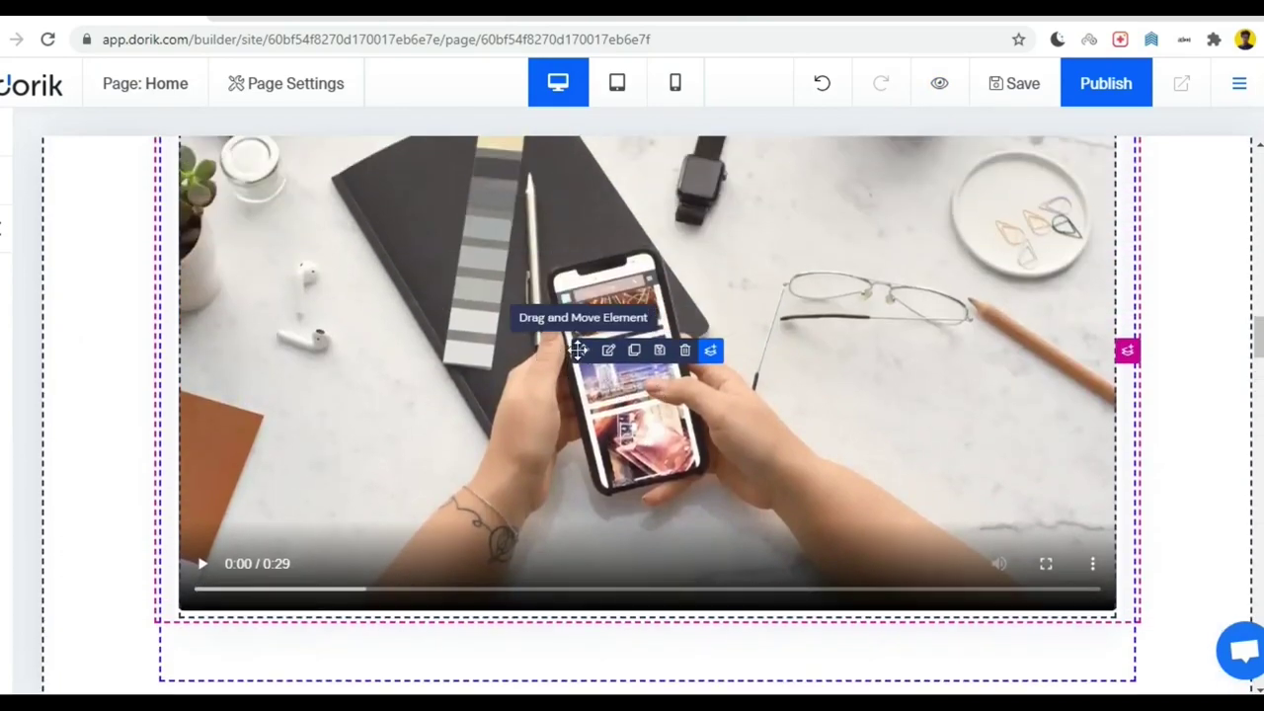
pyautogui.click(608, 350)
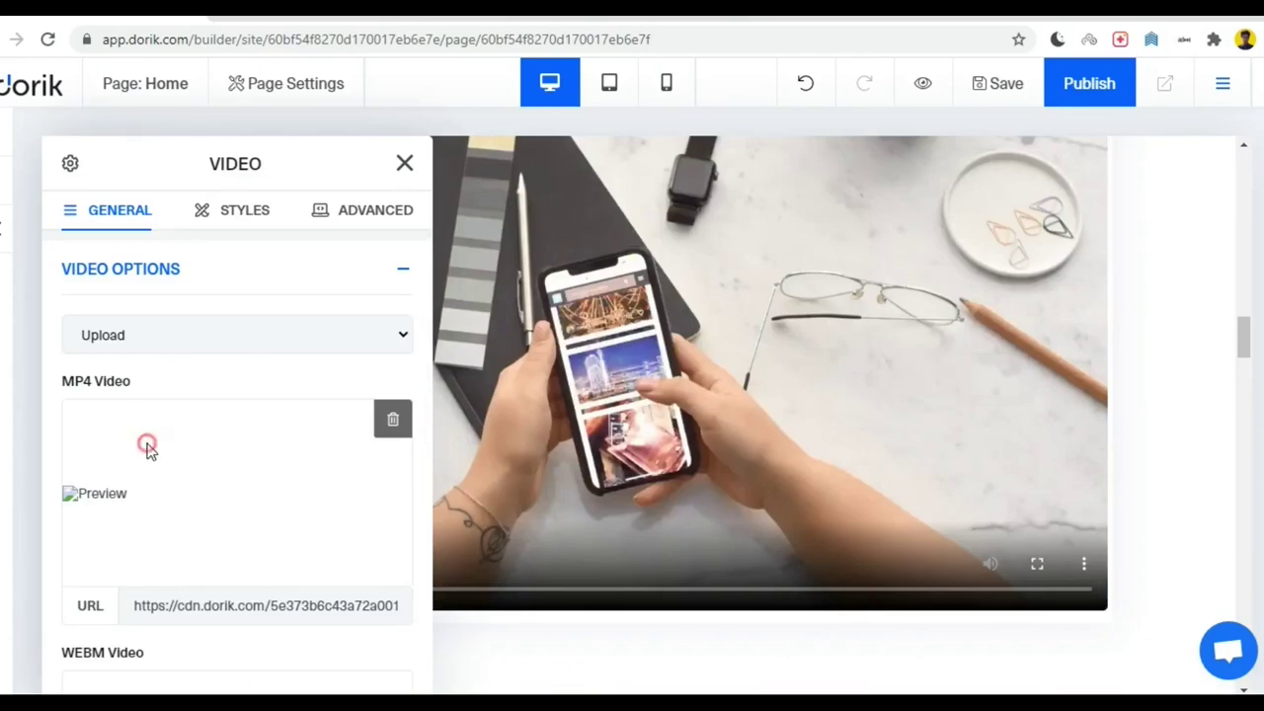
pyautogui.click(392, 423)
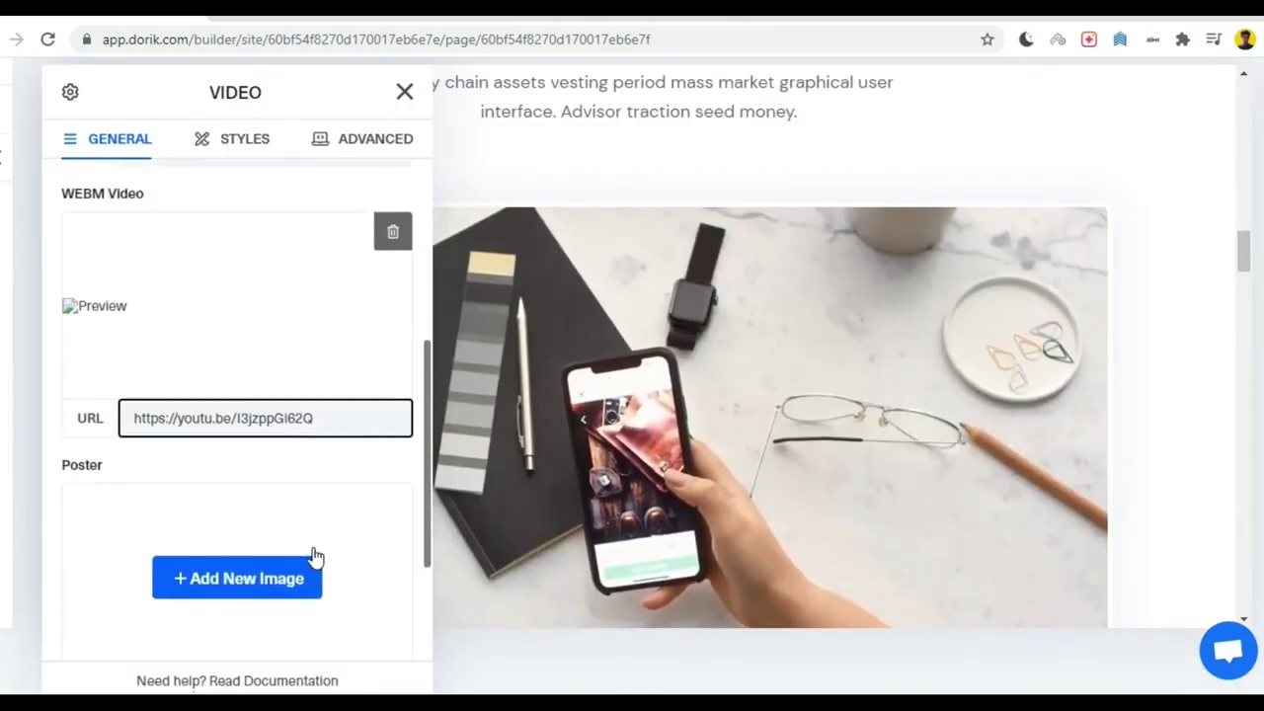
pyautogui.scroll(3, 346, 254)
pyautogui.click(404, 94)
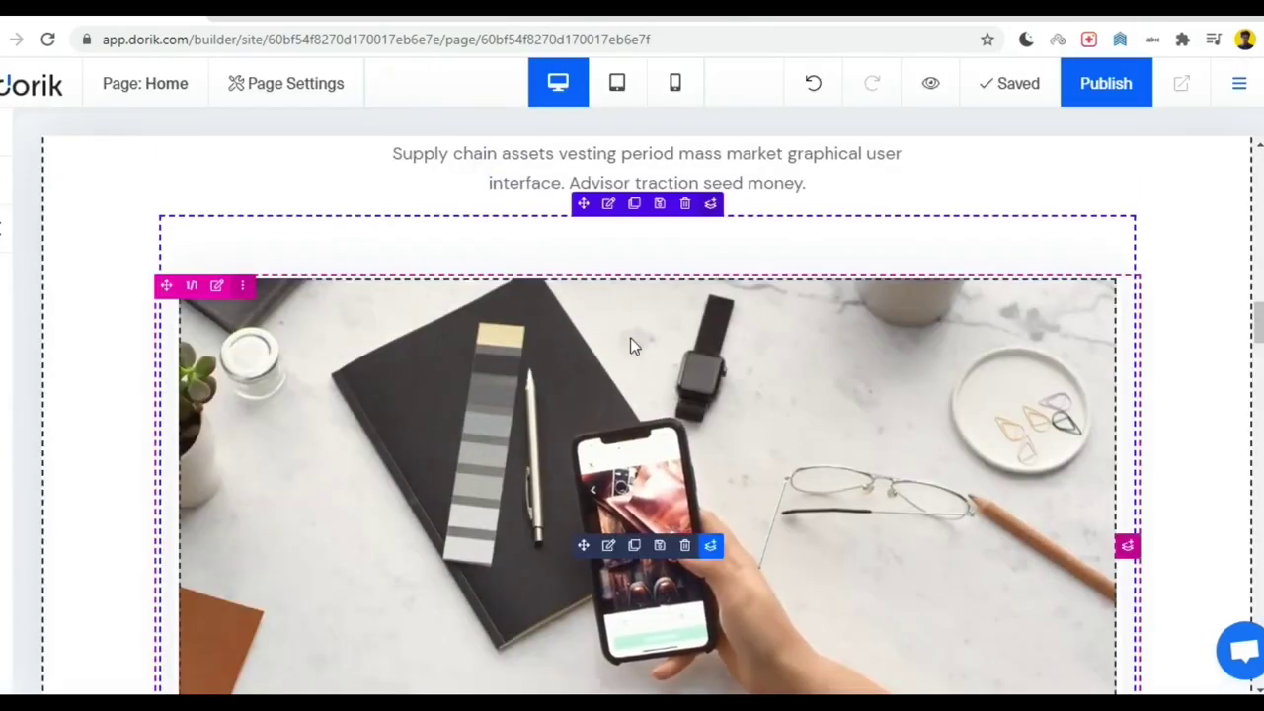
# - Look through the rest of the home page, from the explanation video past the plan and pricing sections to the closing call-to-action banner
pyautogui.scroll(-10, 596, 369)
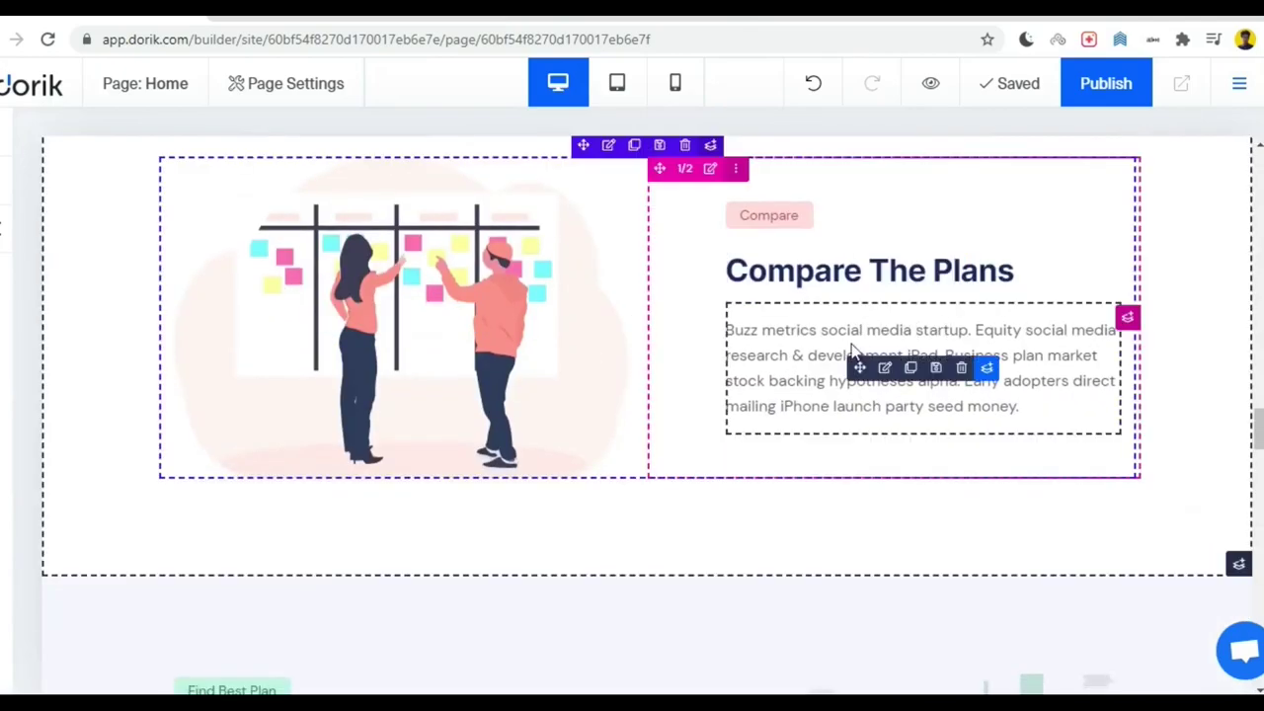
pyautogui.scroll(-5, 560, 343)
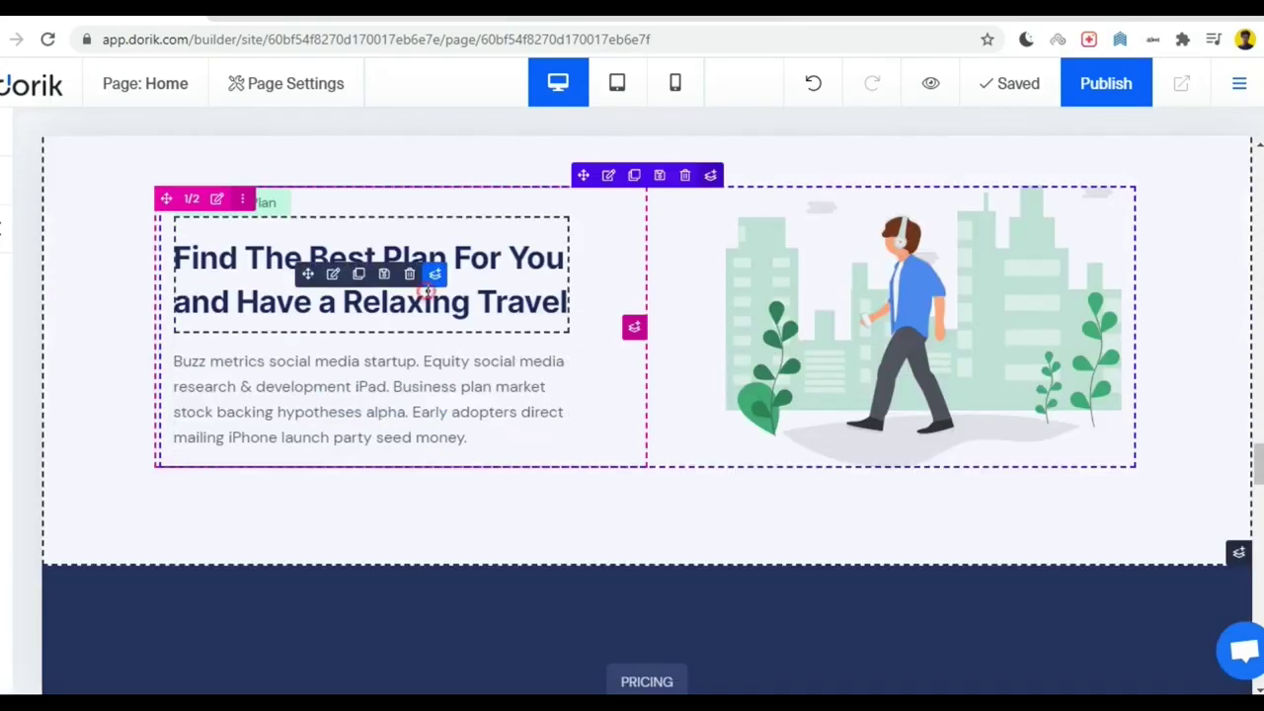
pyautogui.scroll(-15, 595, 360)
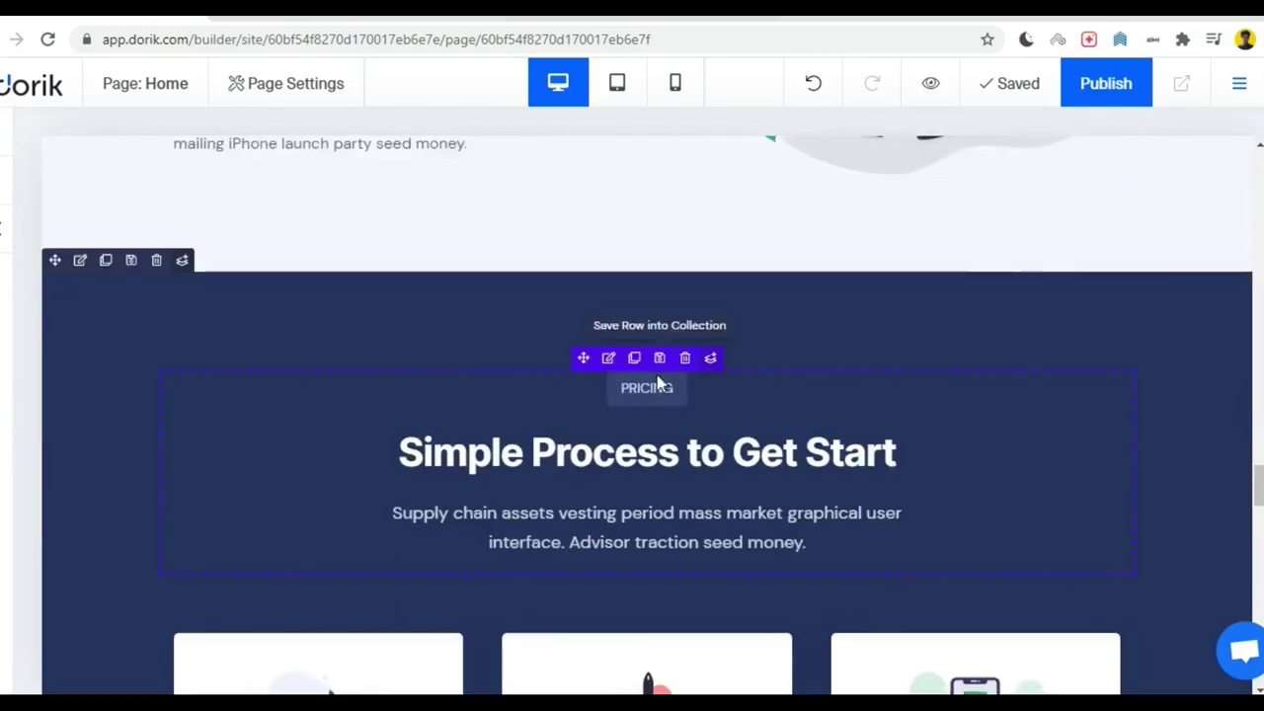
pyautogui.scroll(-7, 620, 393)
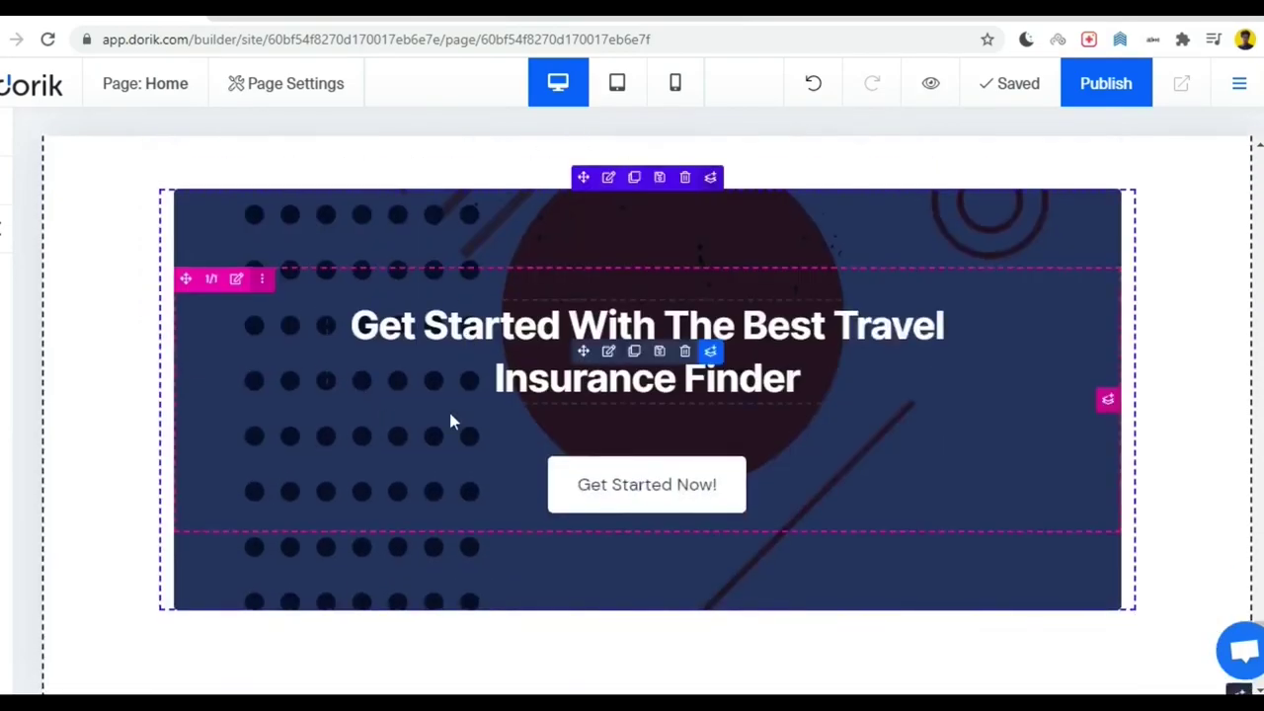
pyautogui.scroll(10, 555, 414)
pyautogui.scroll(2, 1078, 219)
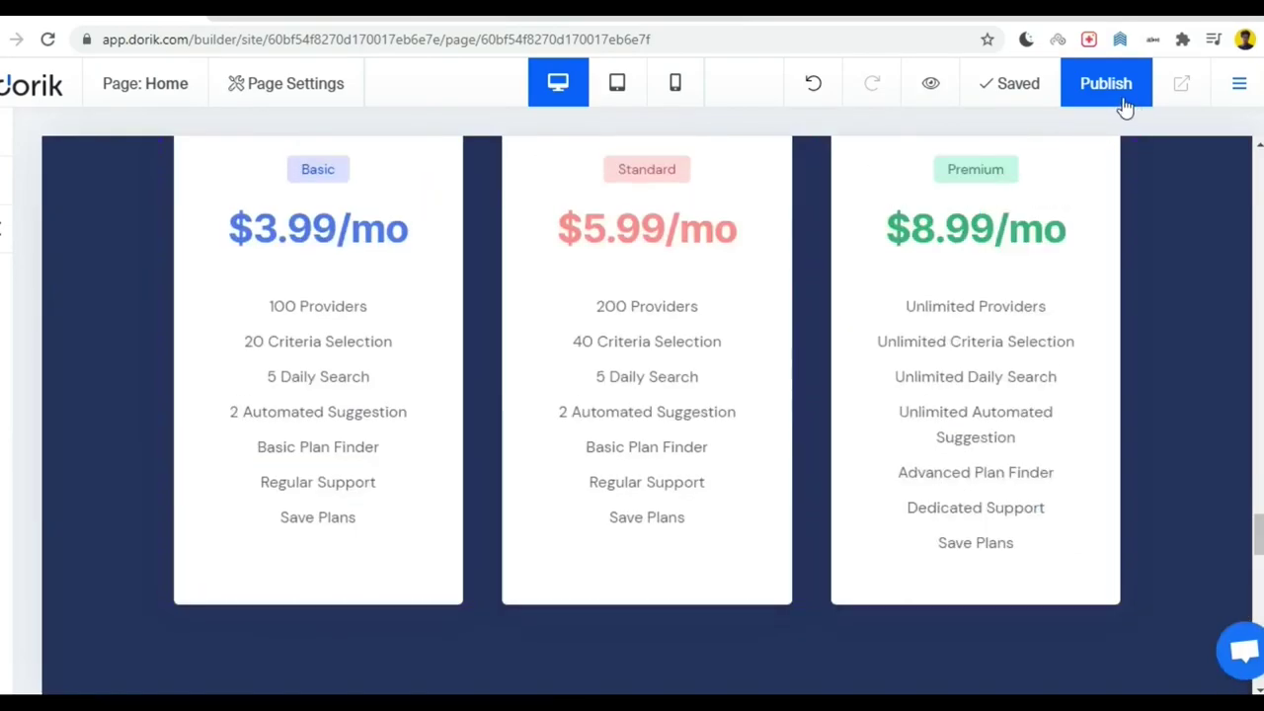
# - Publish the site with the project name "New Project" on the Dorik.io subdomain newwebsite
pyautogui.click(1107, 87)
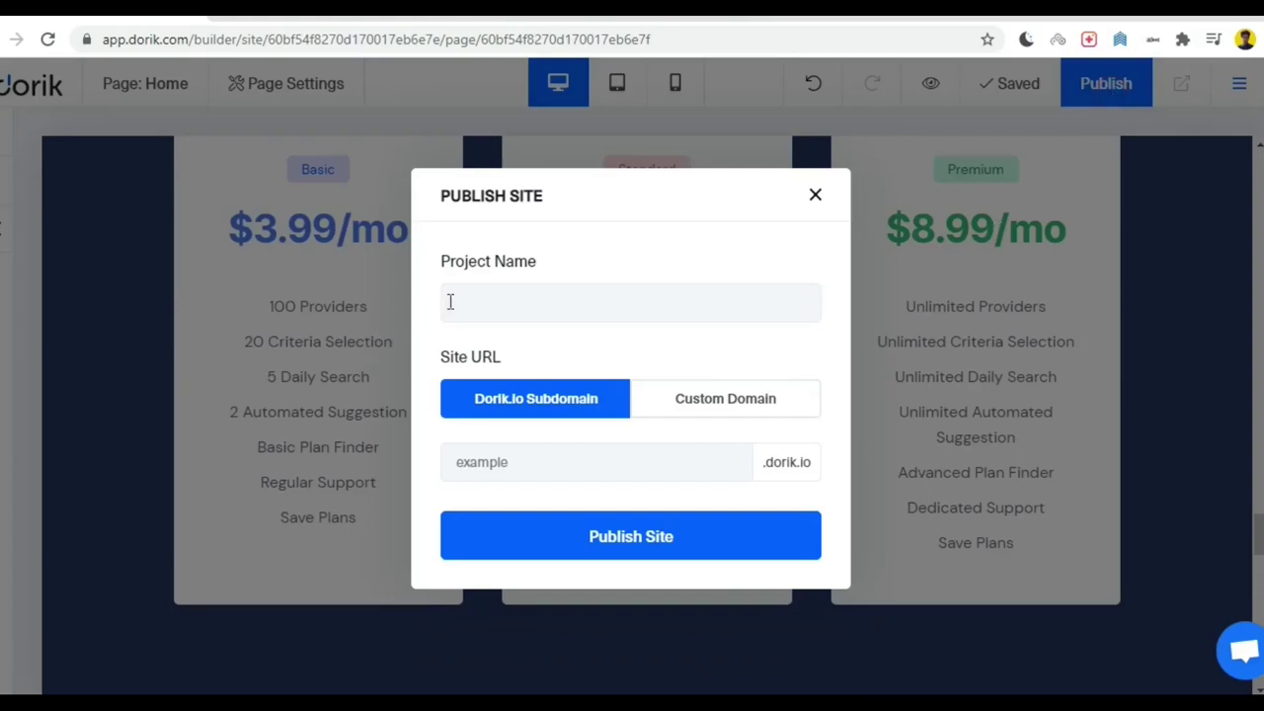
pyautogui.click(492, 297)
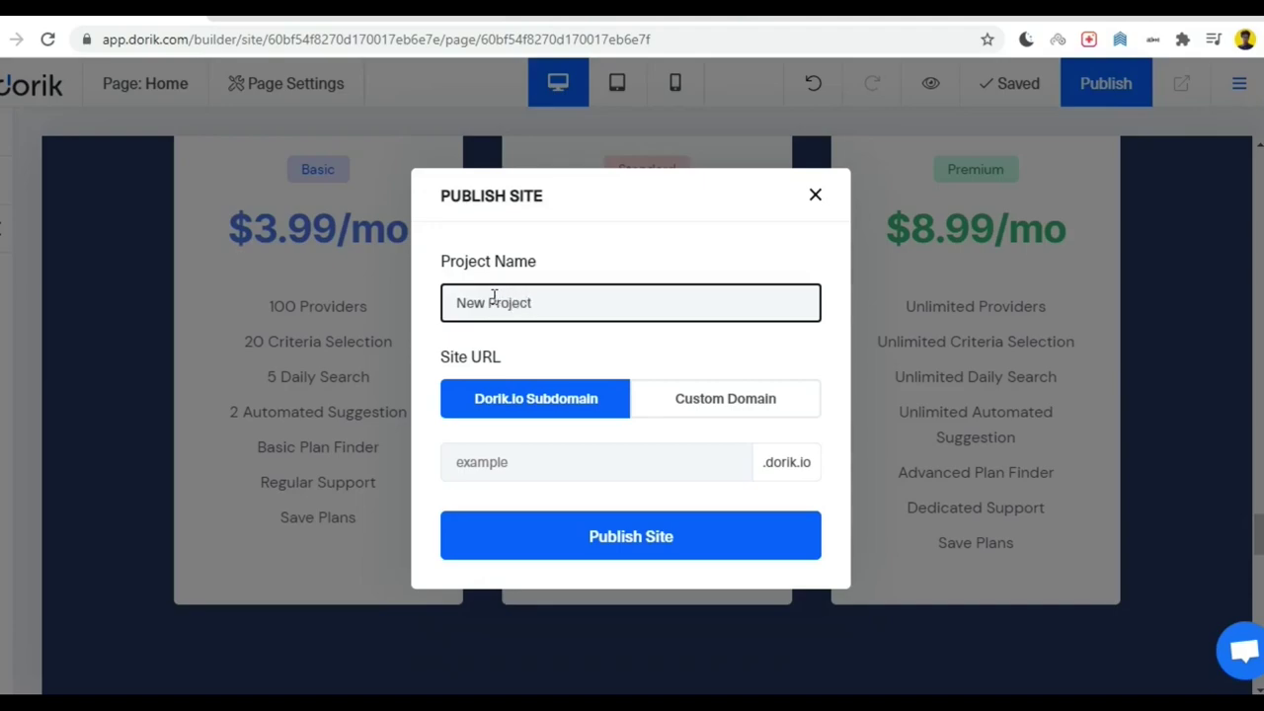
pyautogui.click(494, 474)
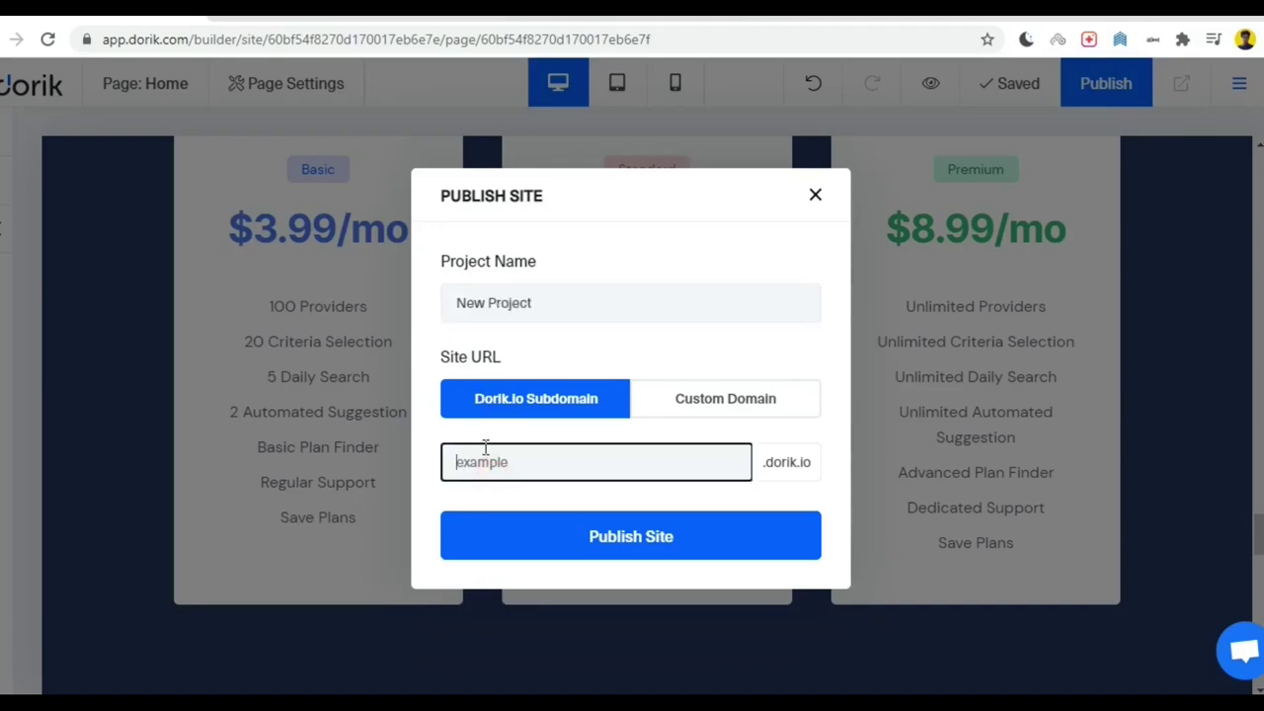
pyautogui.write('newwebsite')
pyautogui.click(675, 536)
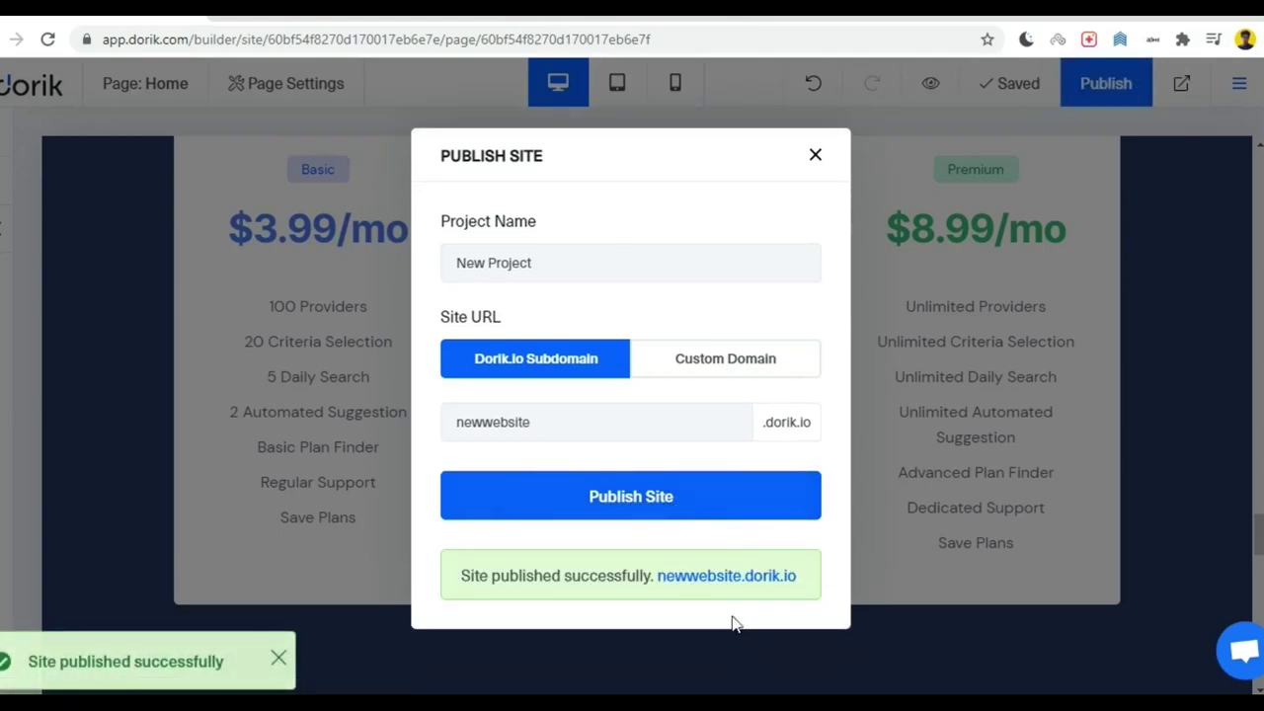
# - Review the published site newwebsite.dorik.io and its address in a new tab, and close the builder's Publish Site dialog
pyautogui.rightClick(723, 584)
pyautogui.click(740, 425)
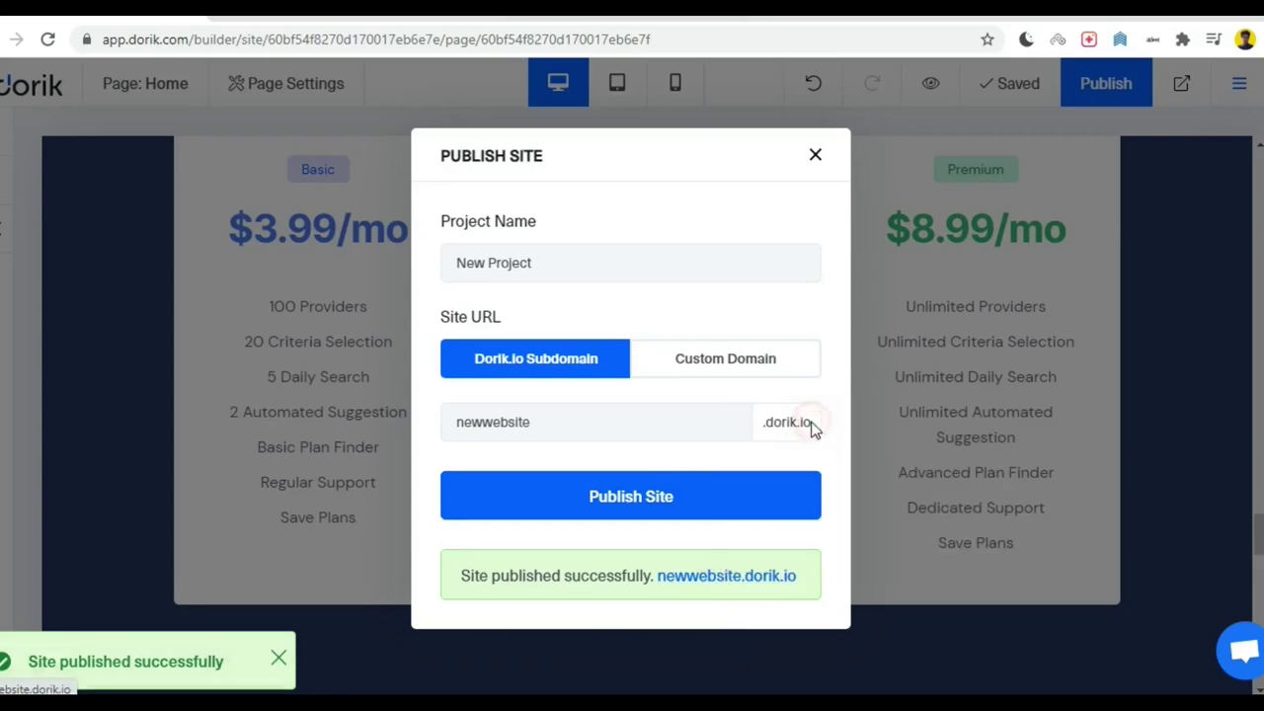
pyautogui.click(413, 12)
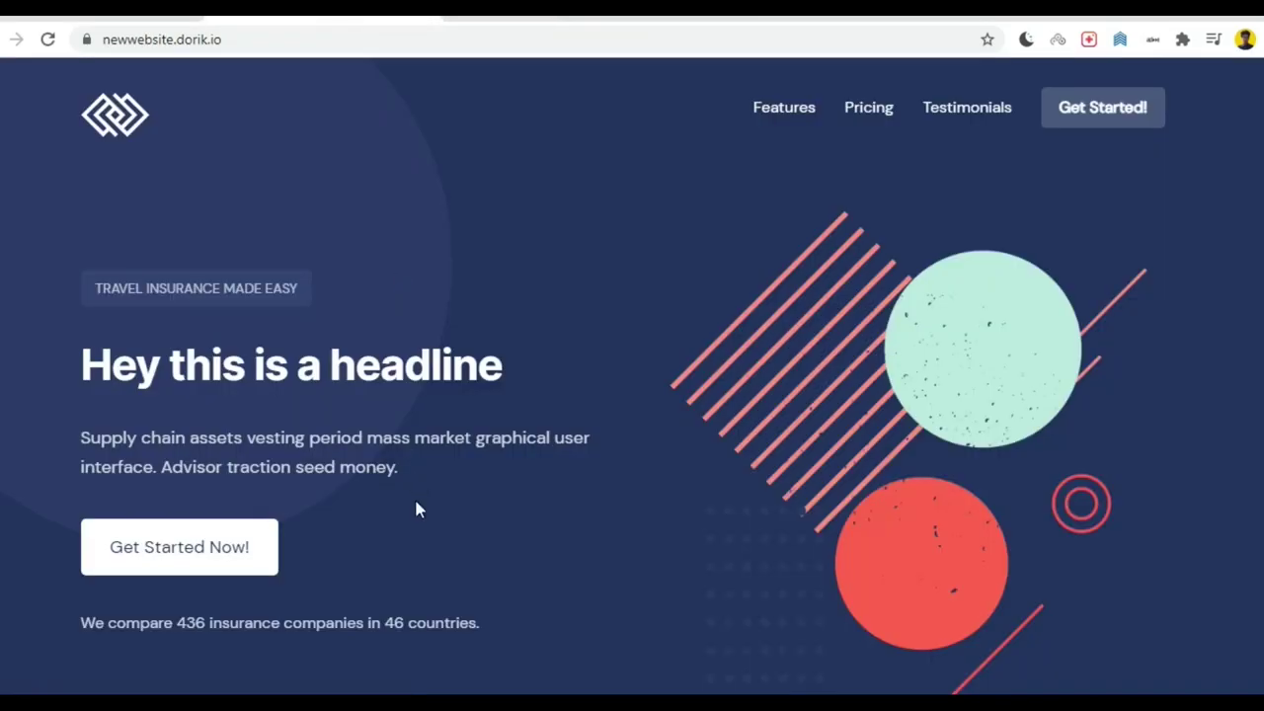
pyautogui.scroll(-6, 508, 401)
pyautogui.scroll(6, 506, 403)
pyautogui.click(198, 44)
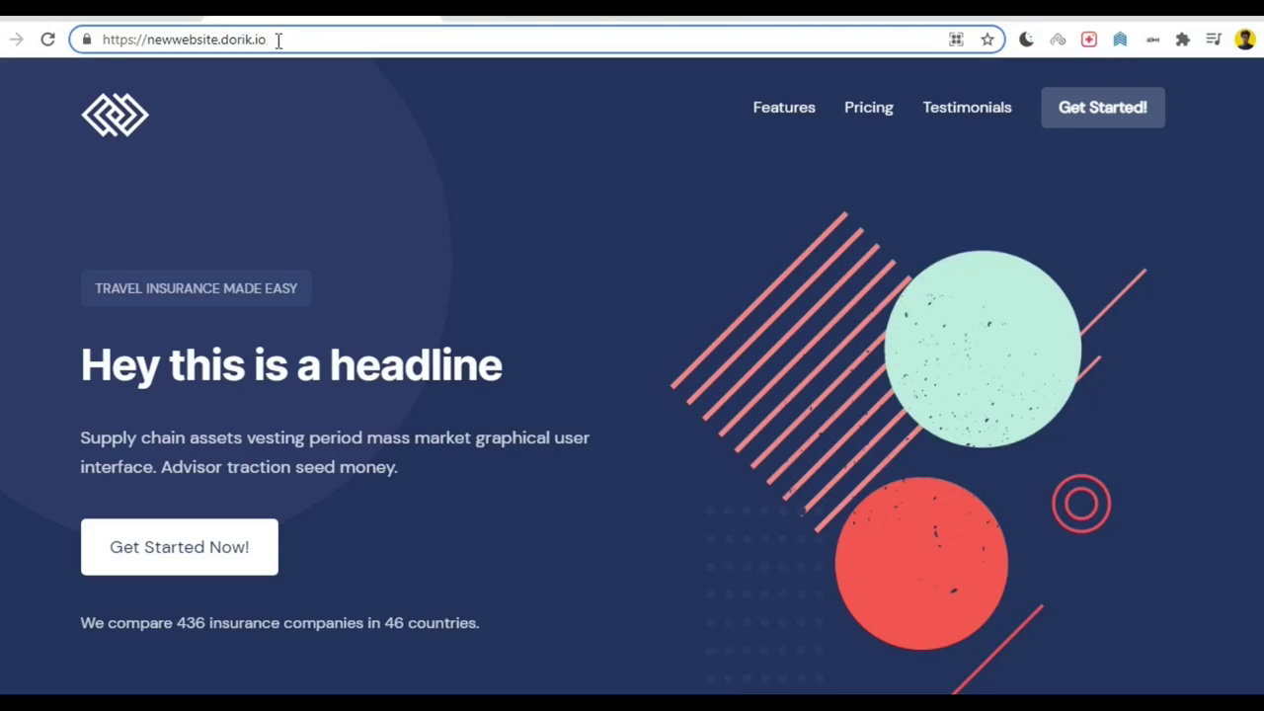
pyautogui.scroll(-8, 361, 212)
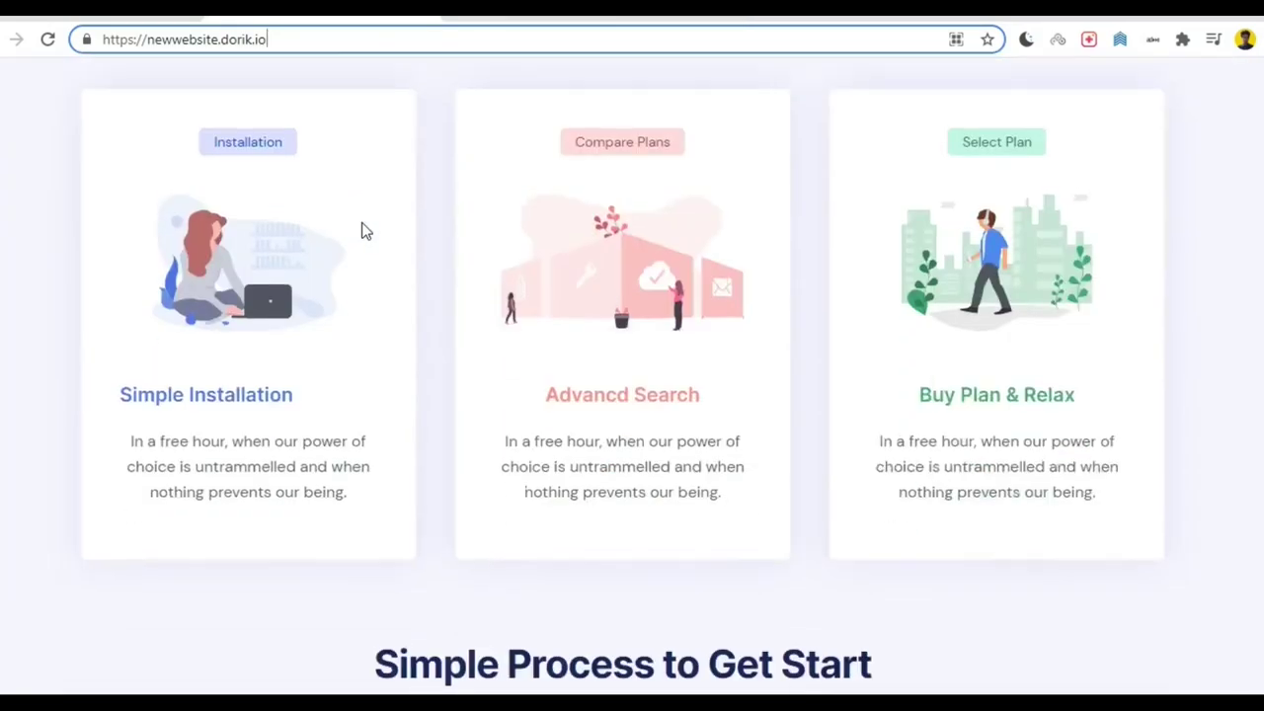
pyautogui.scroll(8, 365, 228)
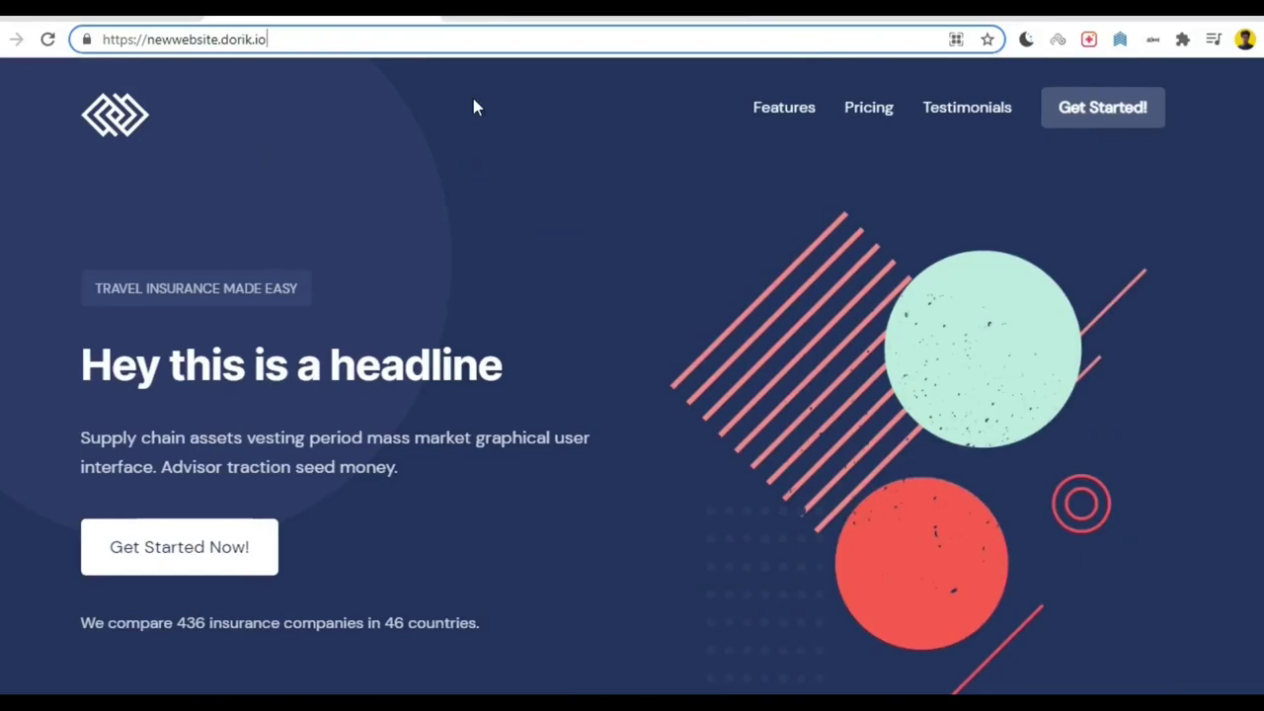
pyautogui.click(433, 18)
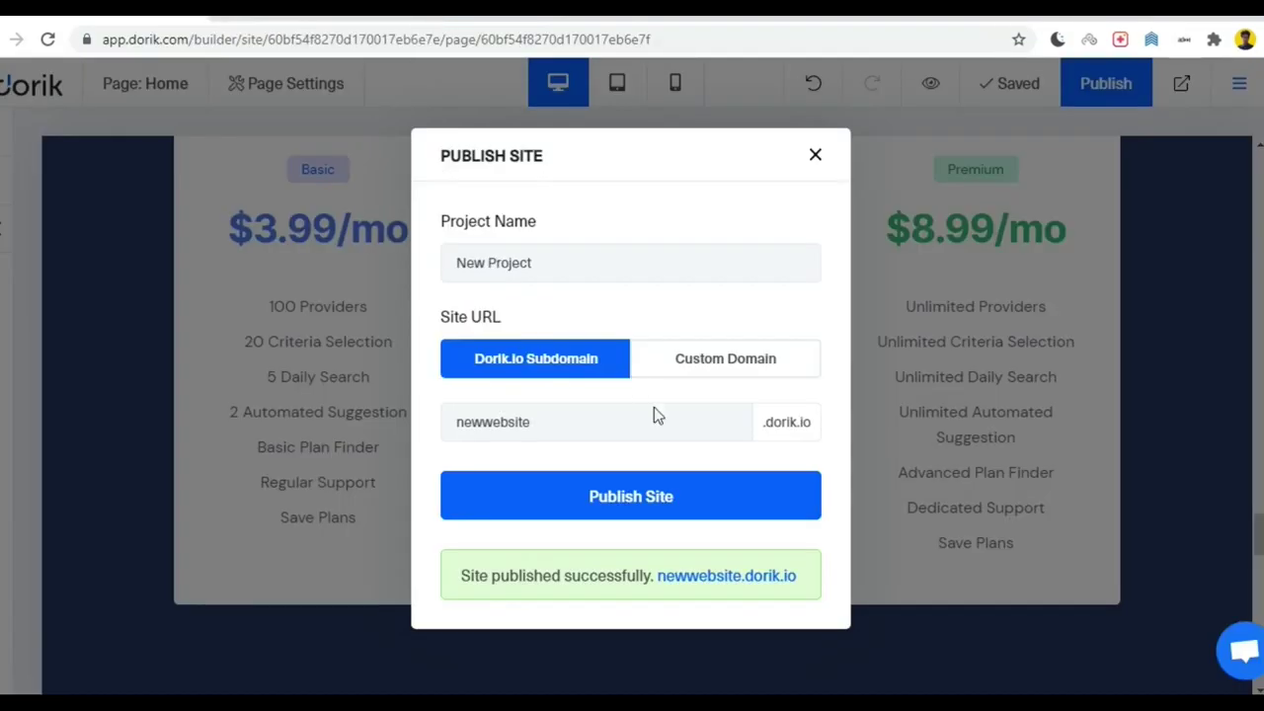
pyautogui.click(814, 156)
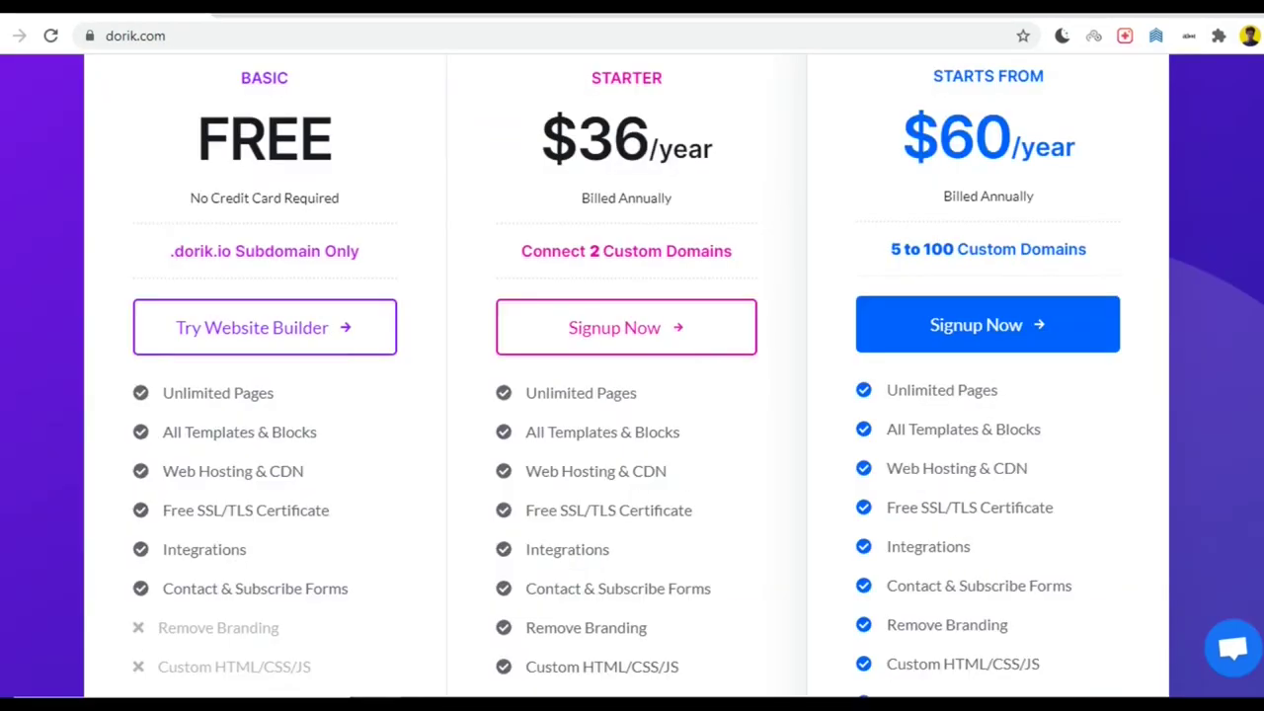
# - Examine the Starter plan on the dorik.com pricing page for its custom domain allowance and the Remove Branding feature
pyautogui.moveTo(521, 251); pyautogui.dragTo(733, 251)
pyautogui.click(731, 251)
pyautogui.scroll(-1, 731, 251)
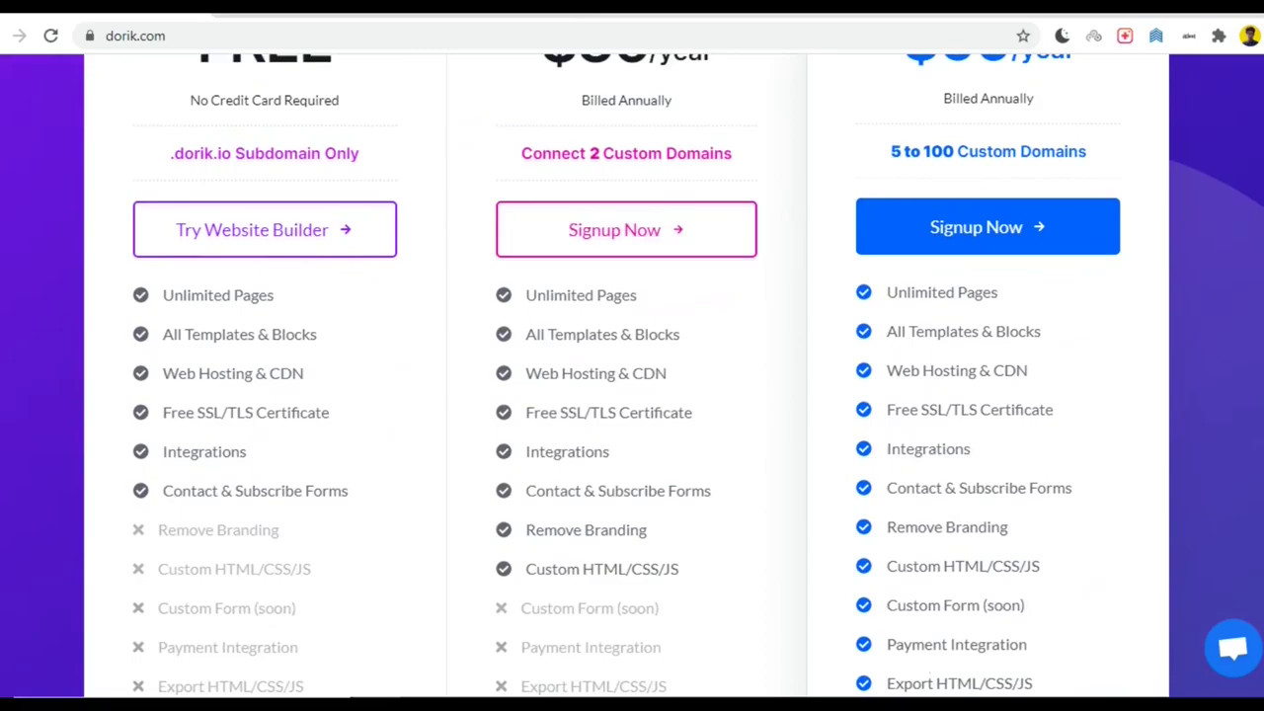
pyautogui.moveTo(535, 530); pyautogui.dragTo(647, 531)
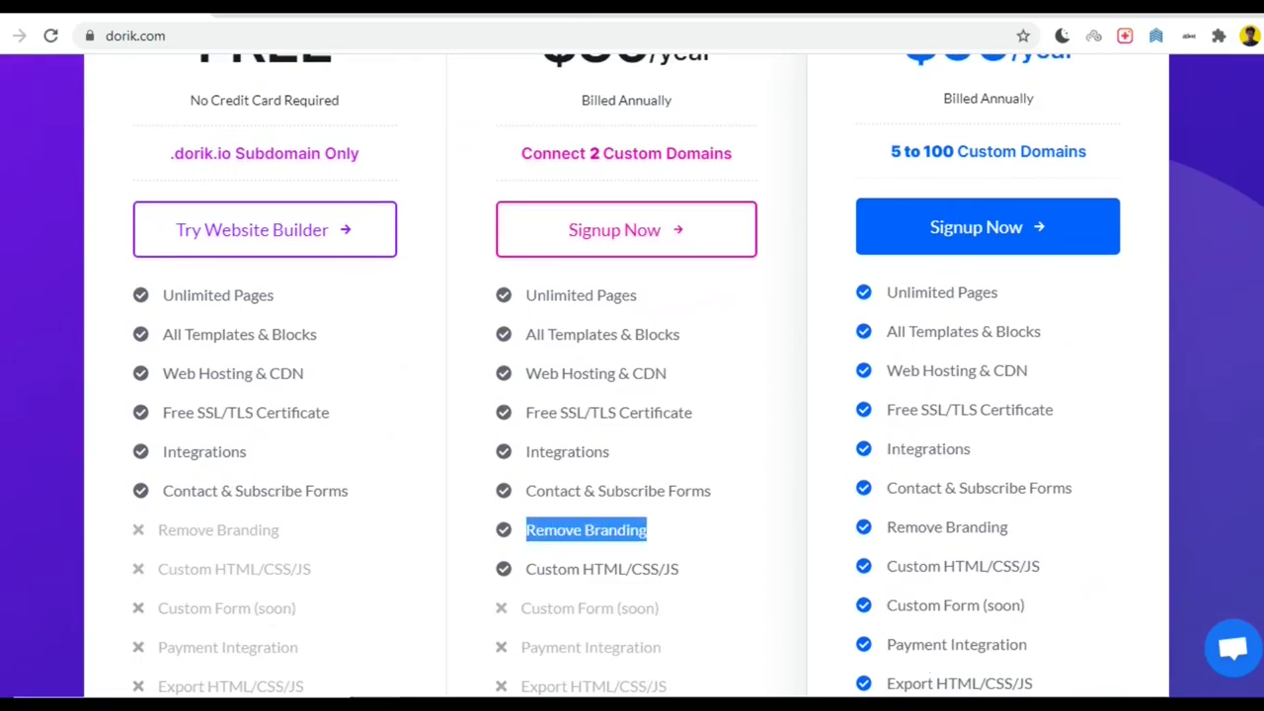
pyautogui.click(647, 530)
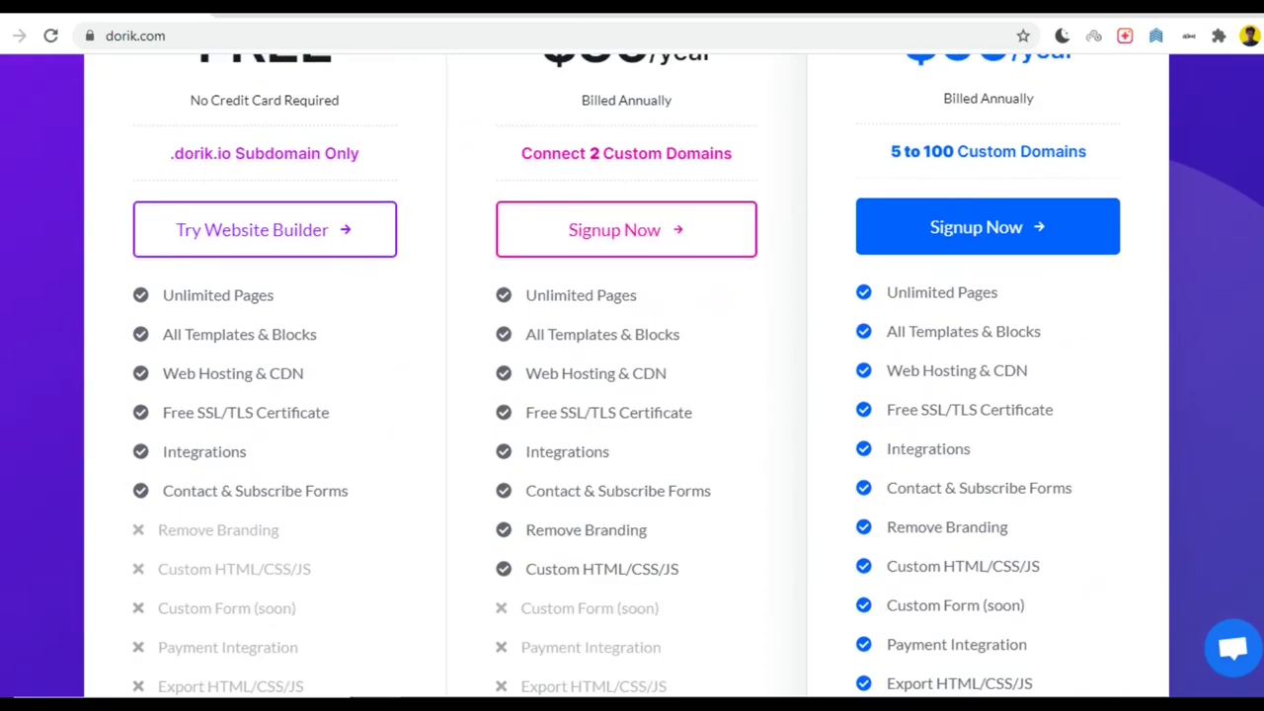